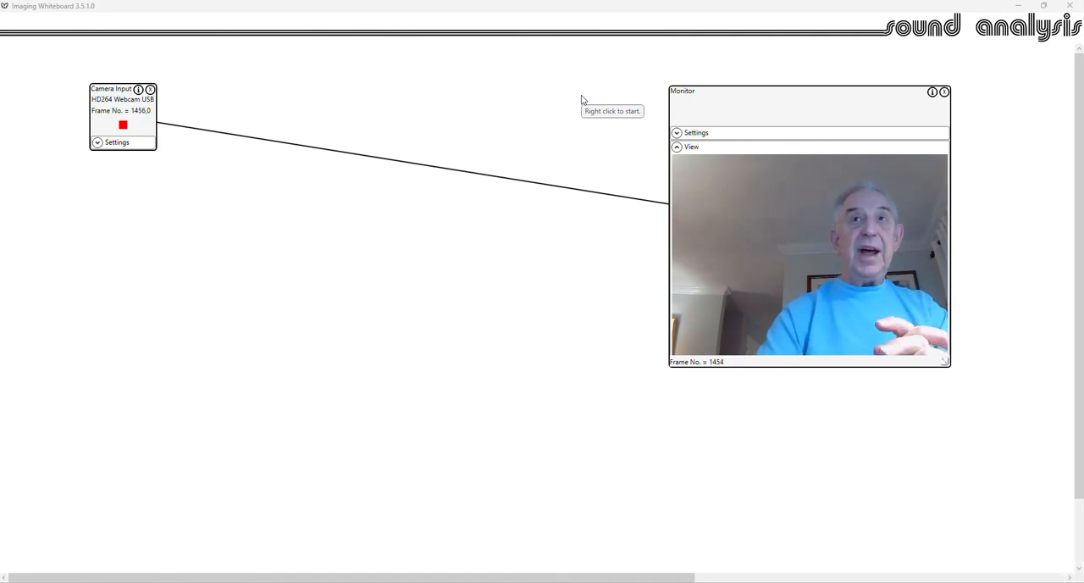
- Add an Invert pixel operation to the whiteboard and connect it between the Camera Input and the Monitor
right_click(311, 236)
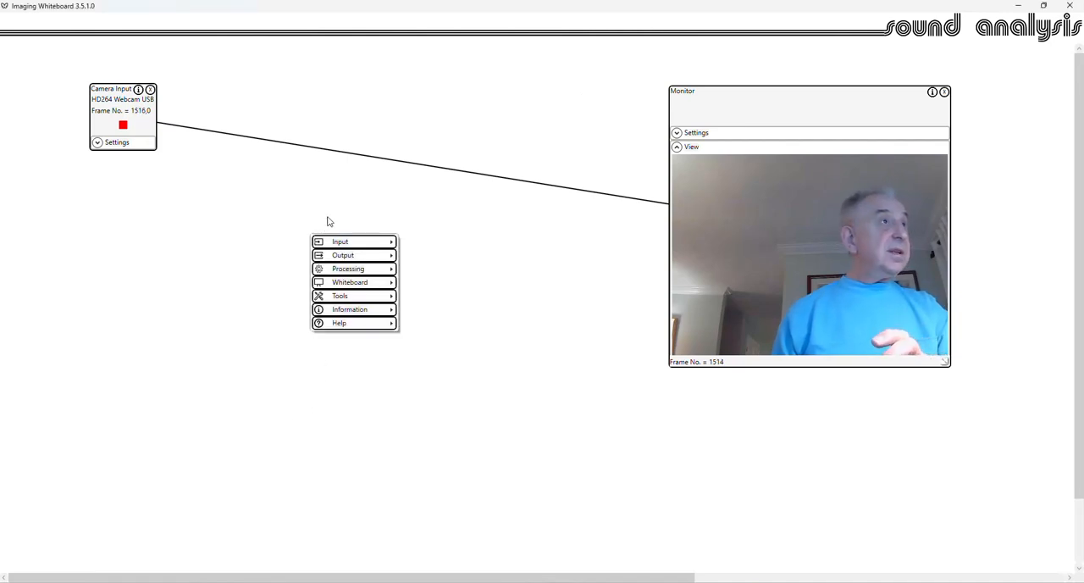
mouse_move(343, 259)
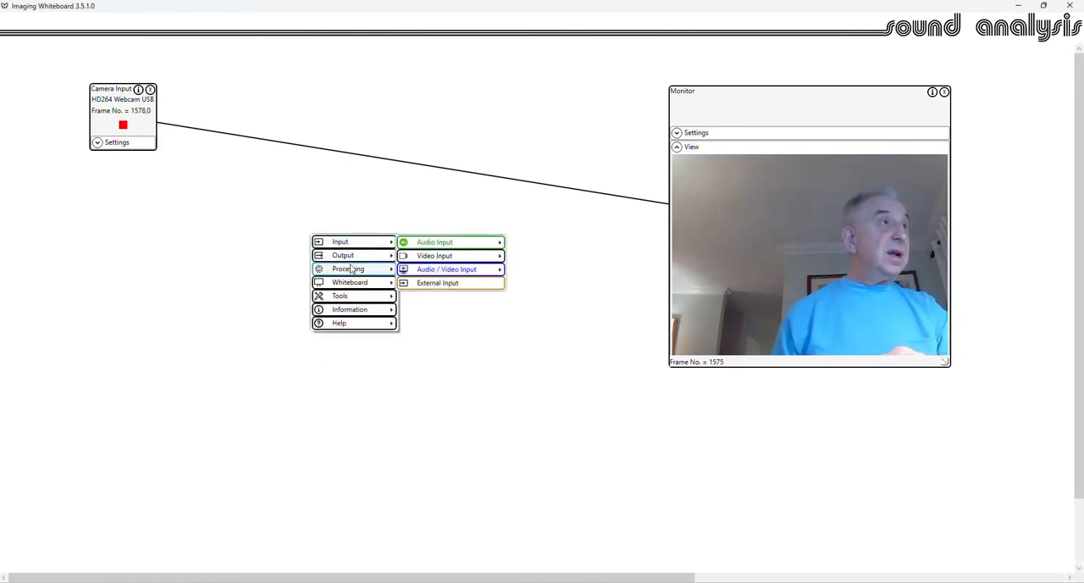
mouse_move(448, 301)
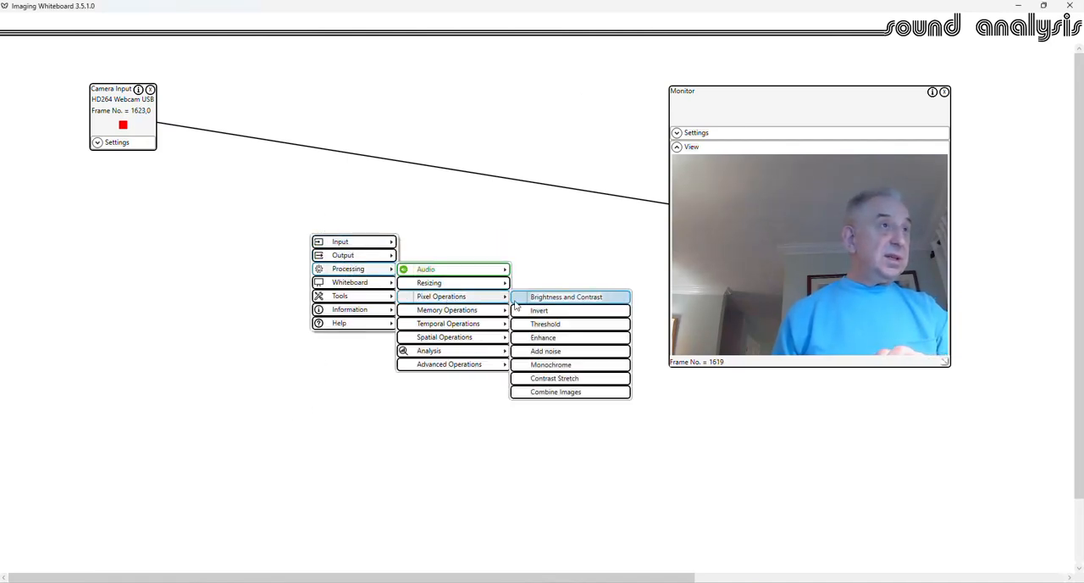
click(568, 316)
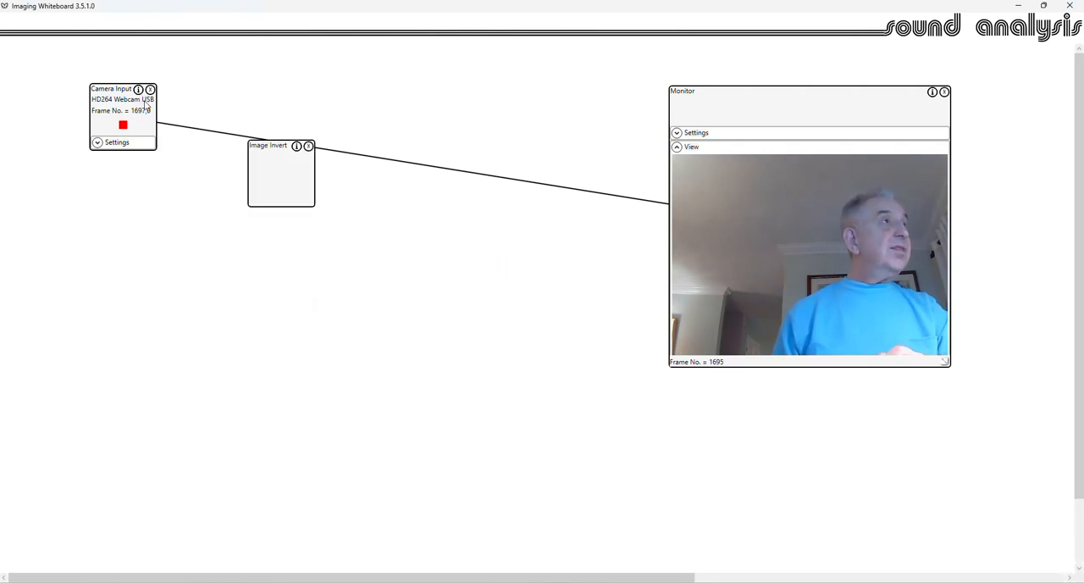
drag(143, 100, 301, 176)
click(687, 100)
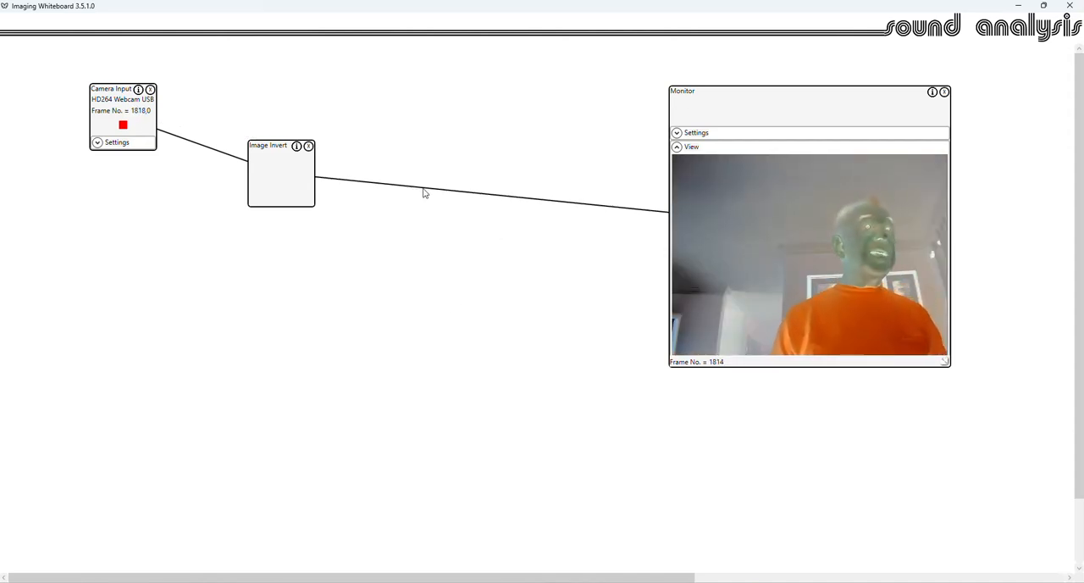
- Save the whiteboard as invert.XML in the XML folder, replacing the existing file
right_click(355, 223)
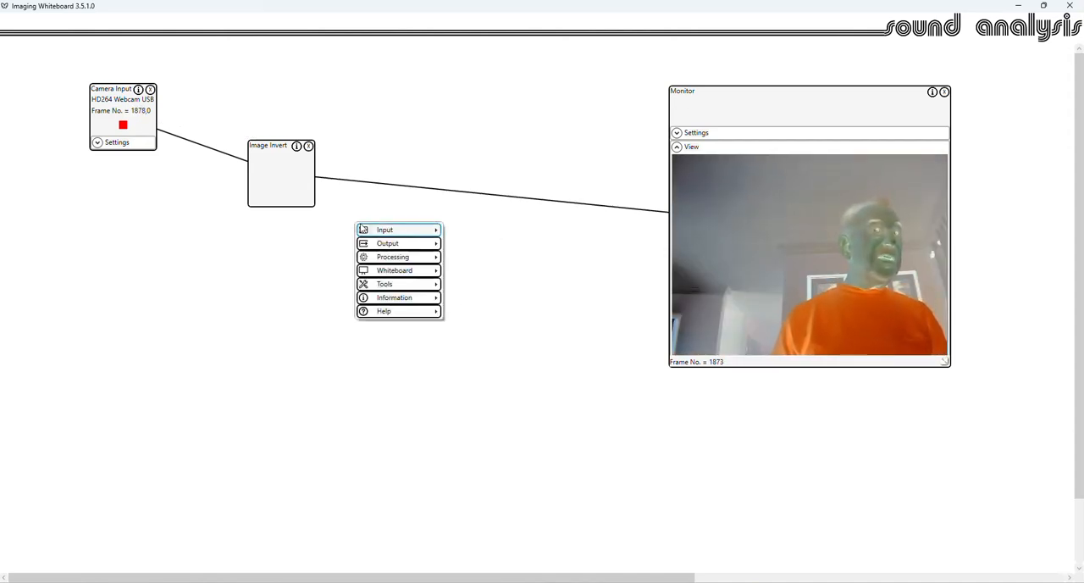
mouse_move(393, 274)
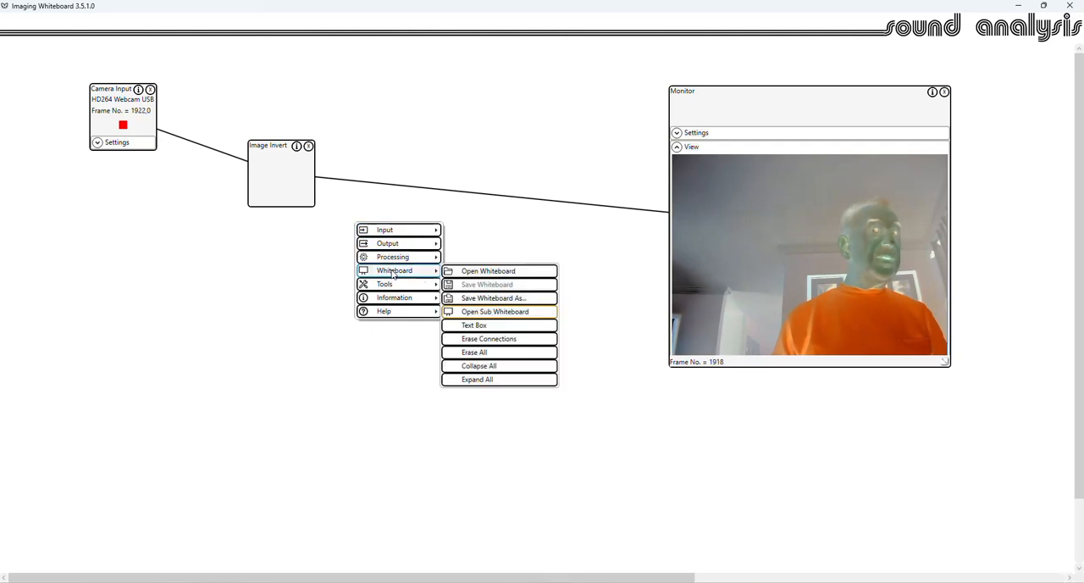
click(506, 301)
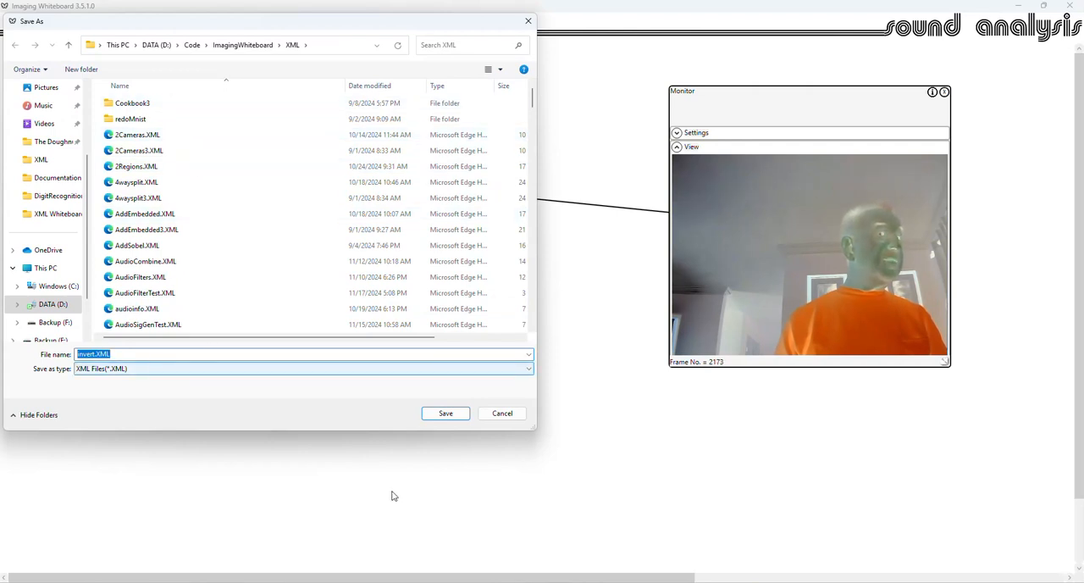
click(448, 413)
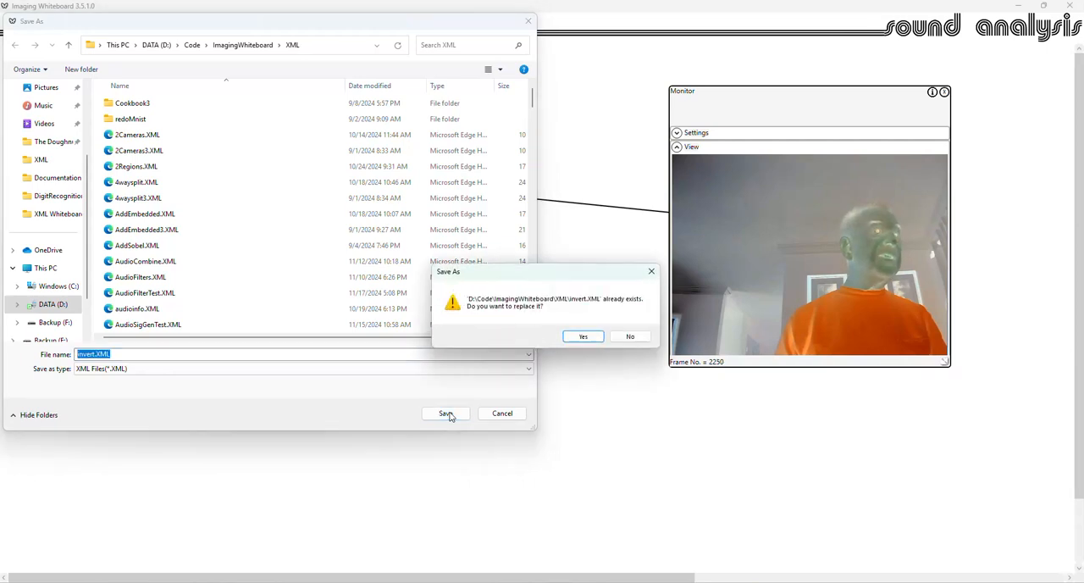
click(584, 337)
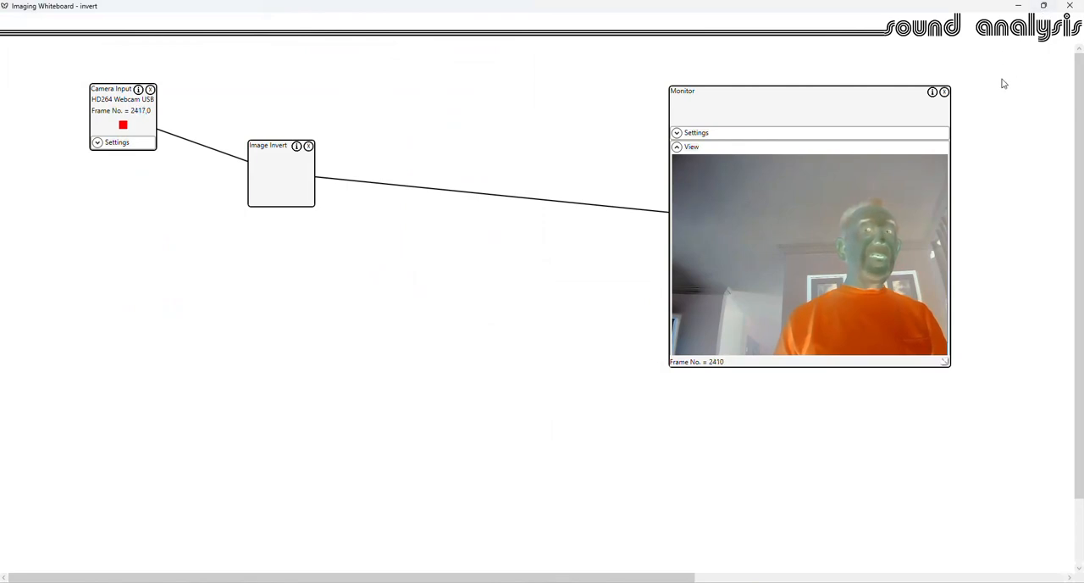
- Remove the Monitor, Image Invert and Camera Input blocks, and reopen invert.XML with the file list sorted by date modified
click(945, 91)
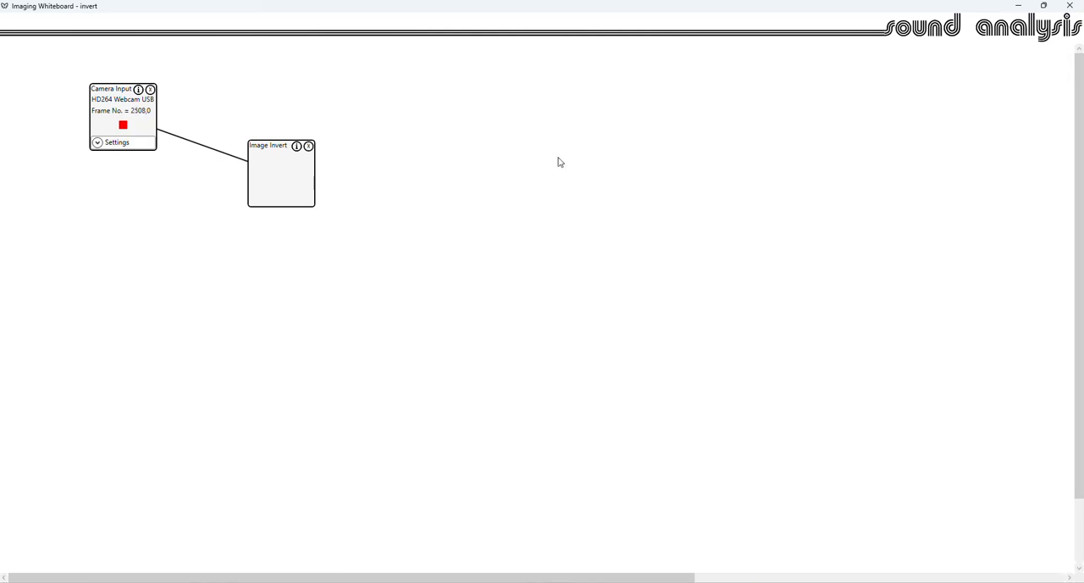
click(309, 147)
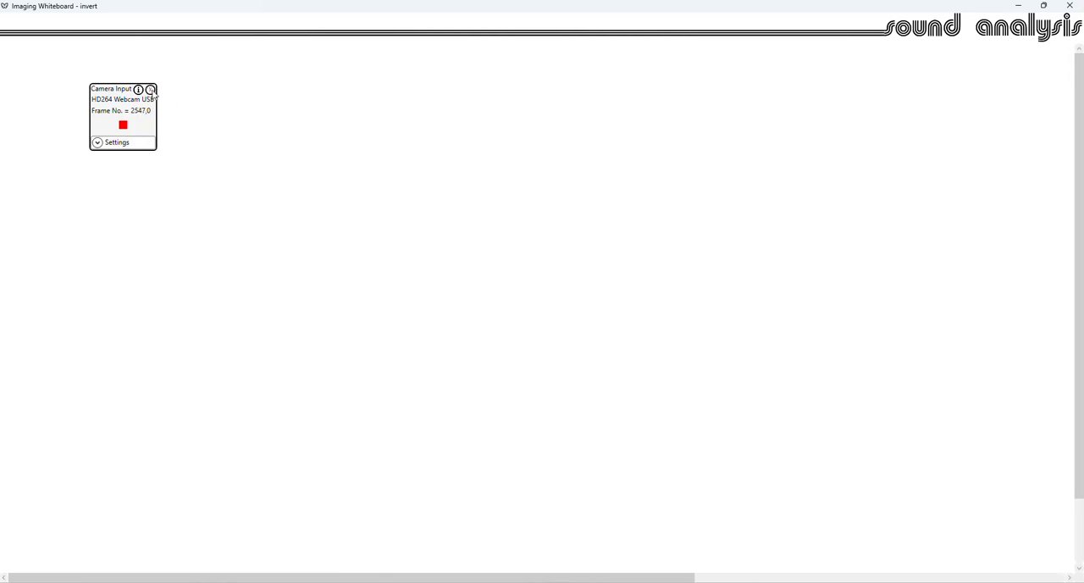
right_click(206, 90)
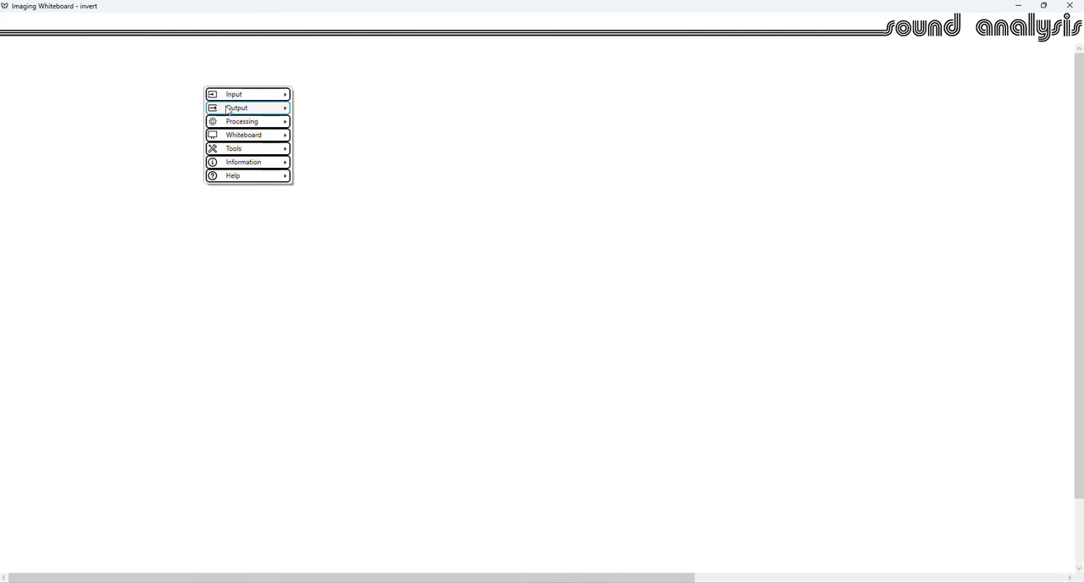
mouse_move(245, 136)
click(327, 140)
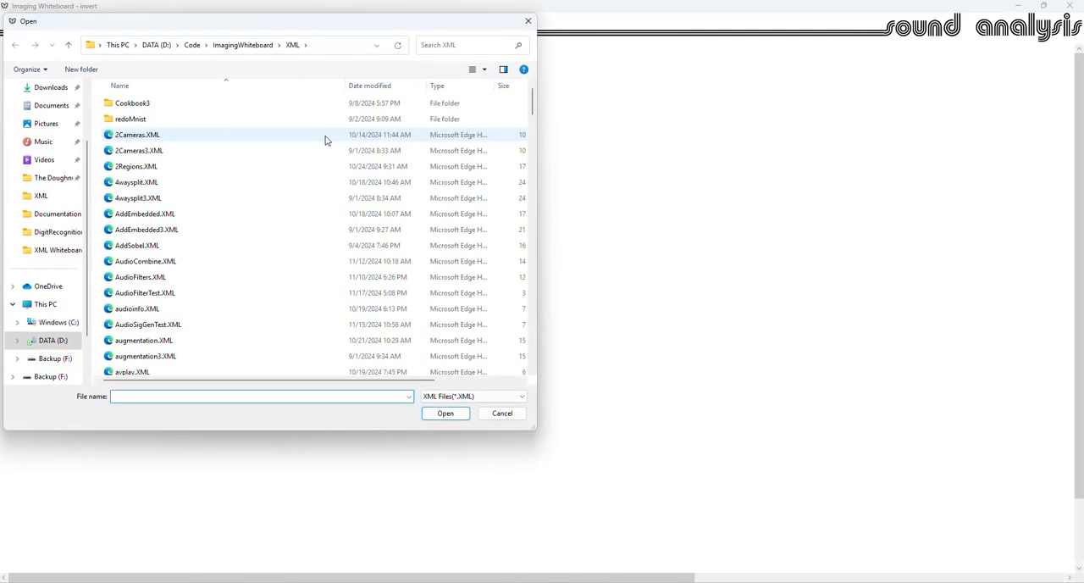
click(369, 86)
double_click(126, 104)
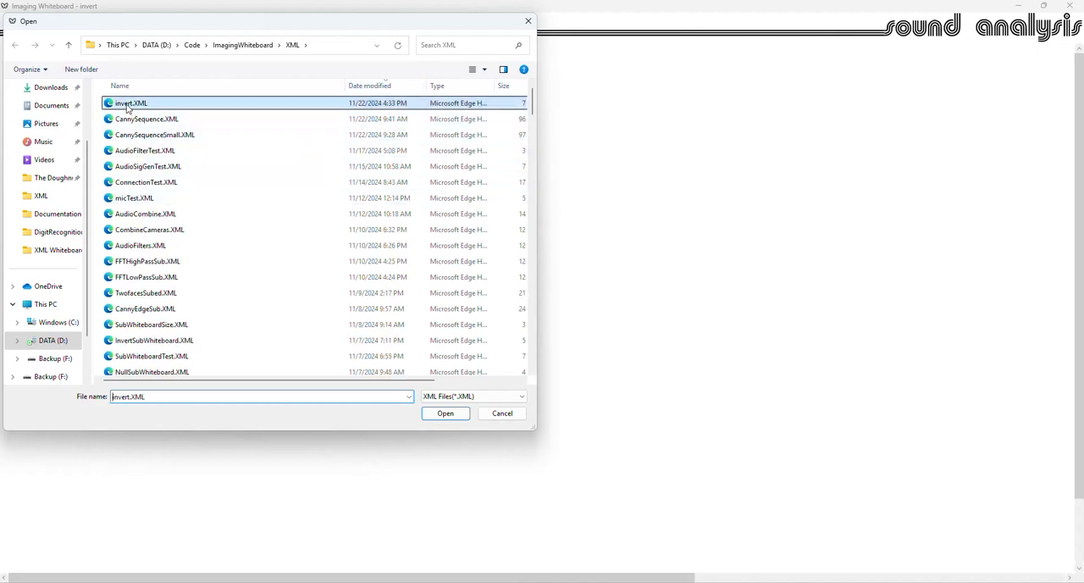
- Set the Camera Input to 640x480 at 30 fps, collapse its settings and start the camera
click(97, 143)
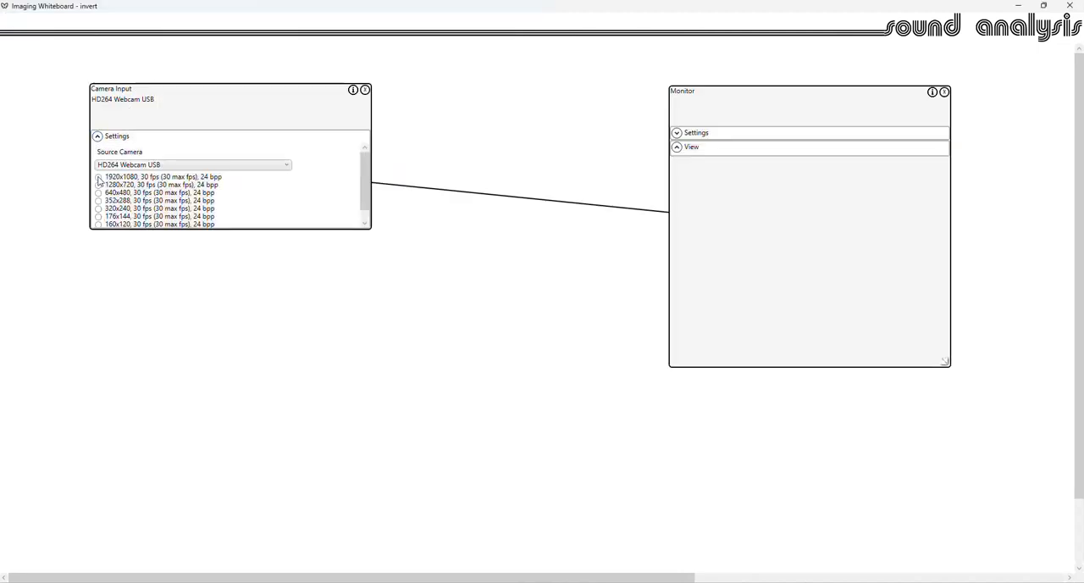
click(98, 194)
click(98, 138)
click(123, 125)
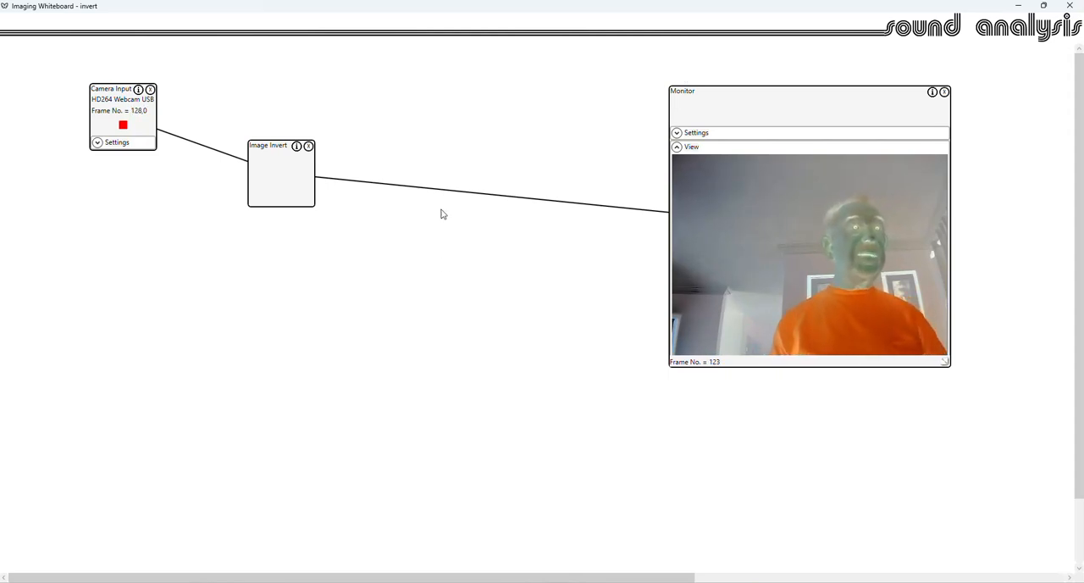
- Erase all connections between the blocks on the whiteboard
right_click(414, 276)
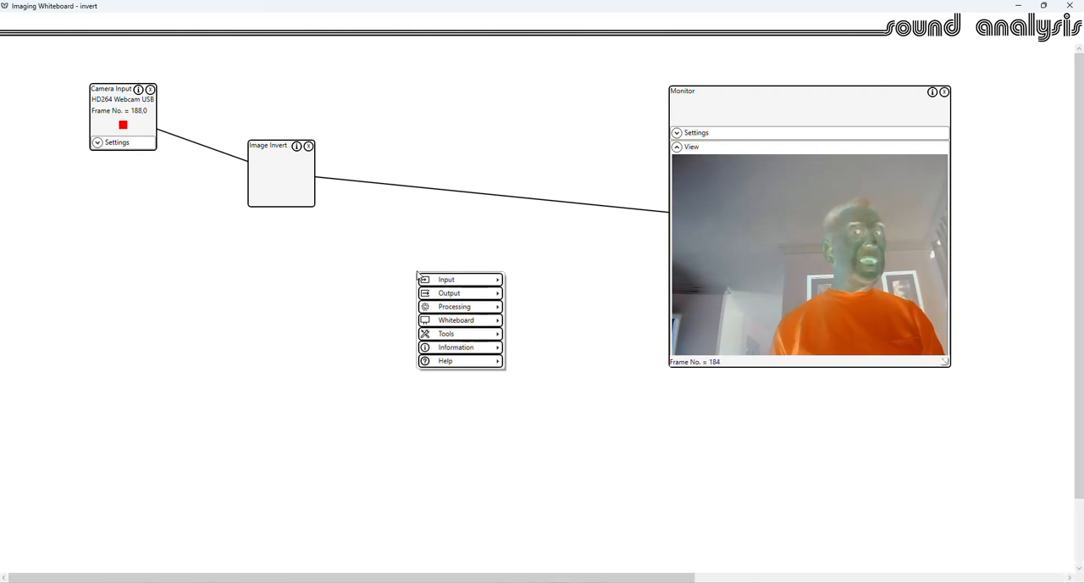
mouse_move(472, 320)
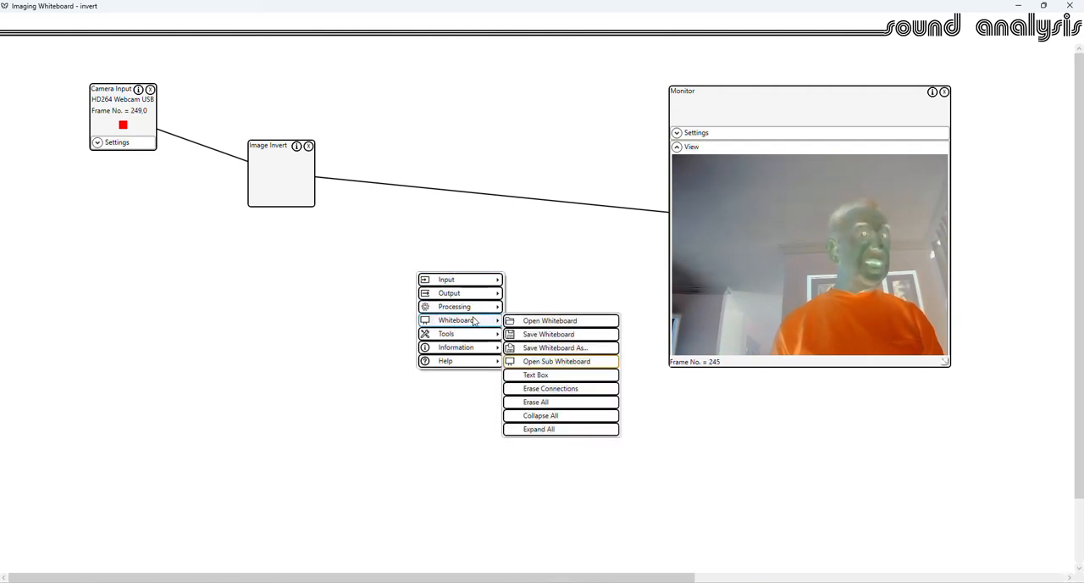
click(569, 391)
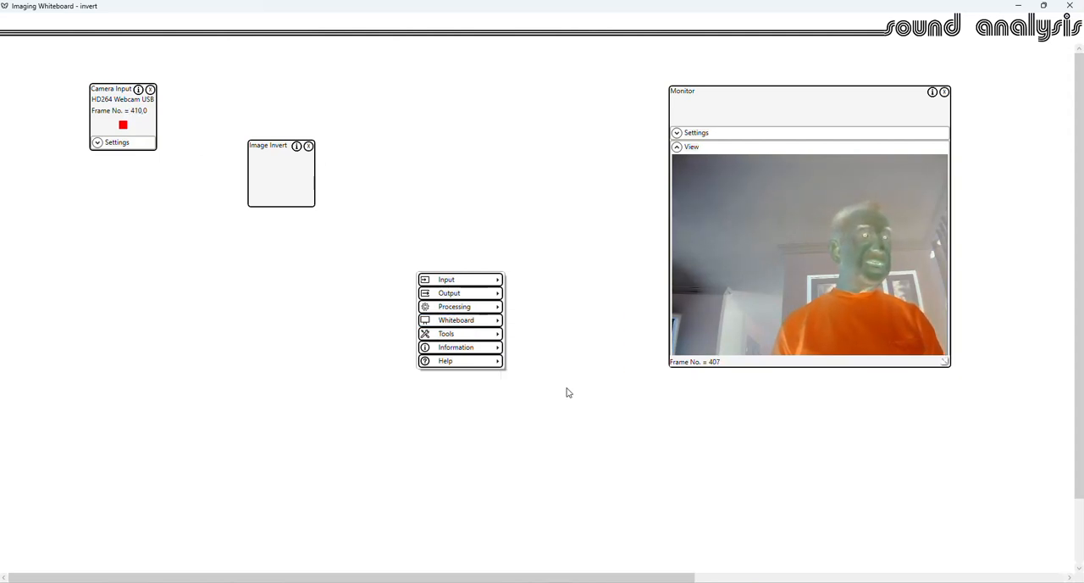
- Erase everything from the whiteboard
right_click(477, 271)
mouse_move(520, 331)
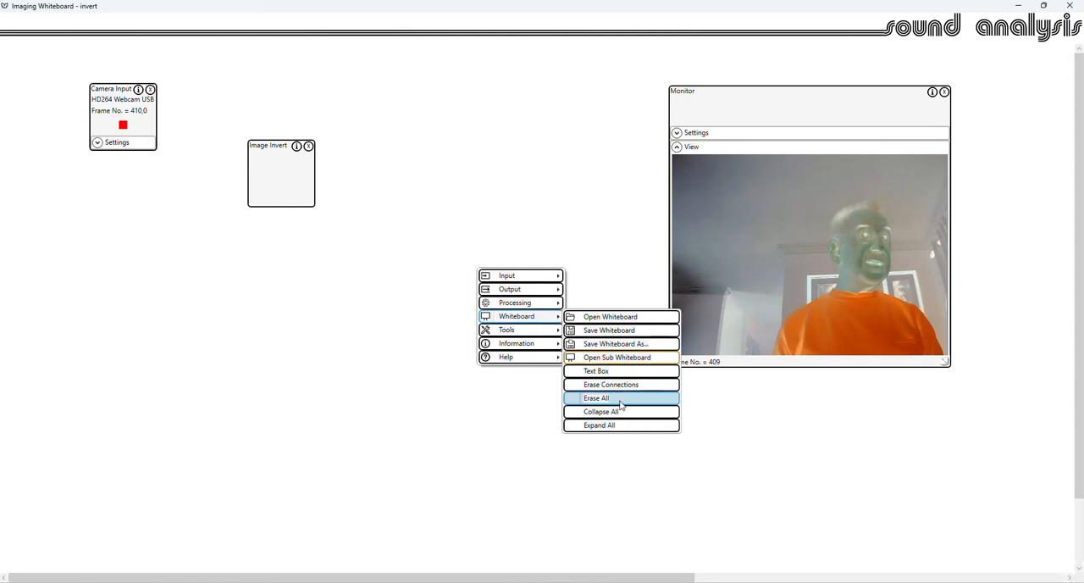
click(616, 400)
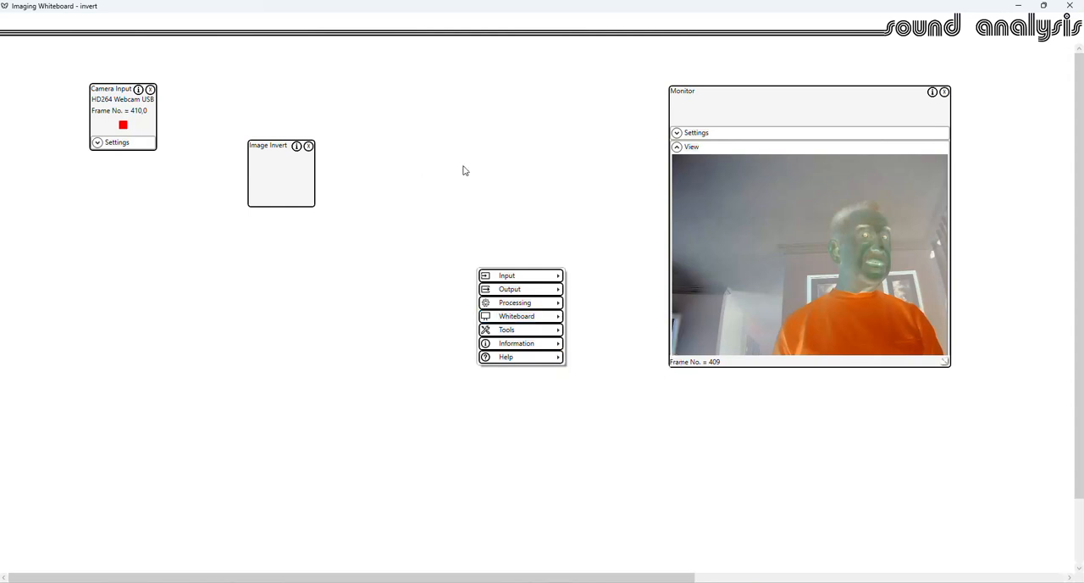
- Open the saved invert.XML whiteboard
right_click(353, 134)
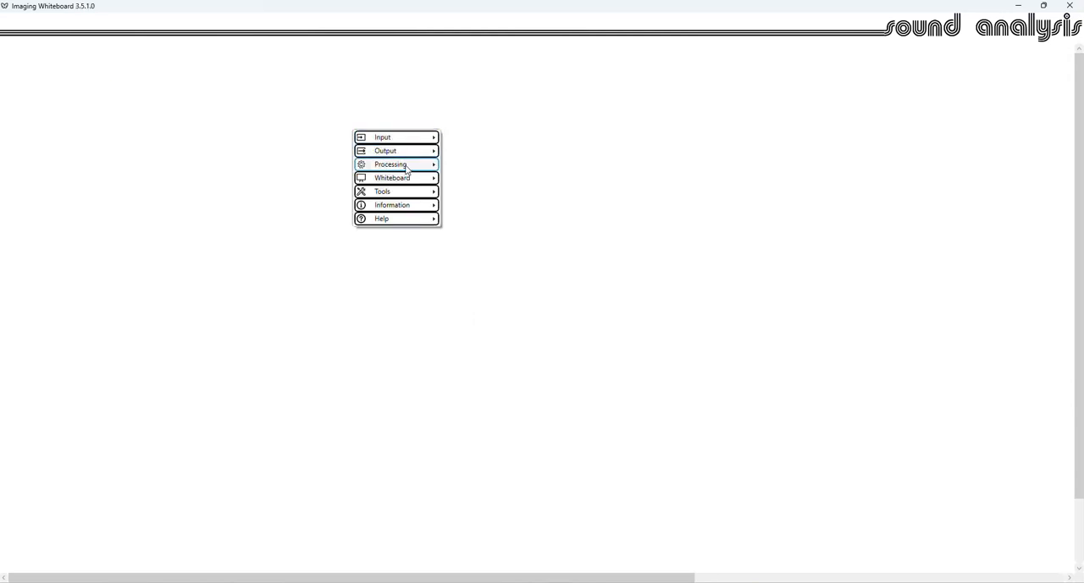
mouse_move(398, 177)
click(474, 177)
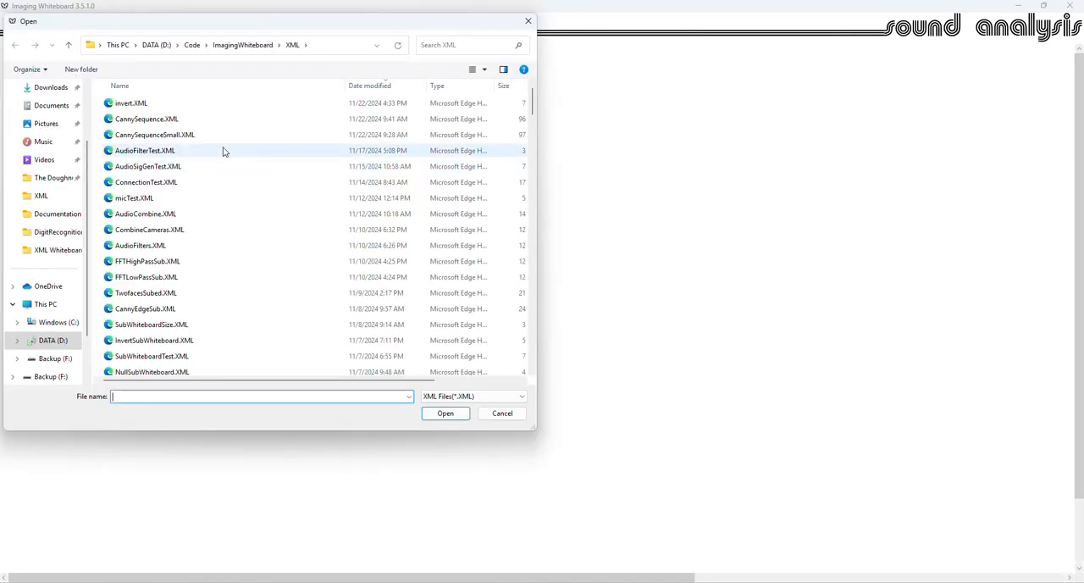
double_click(133, 103)
- Collapse all the blocks on the whiteboard
right_click(425, 260)
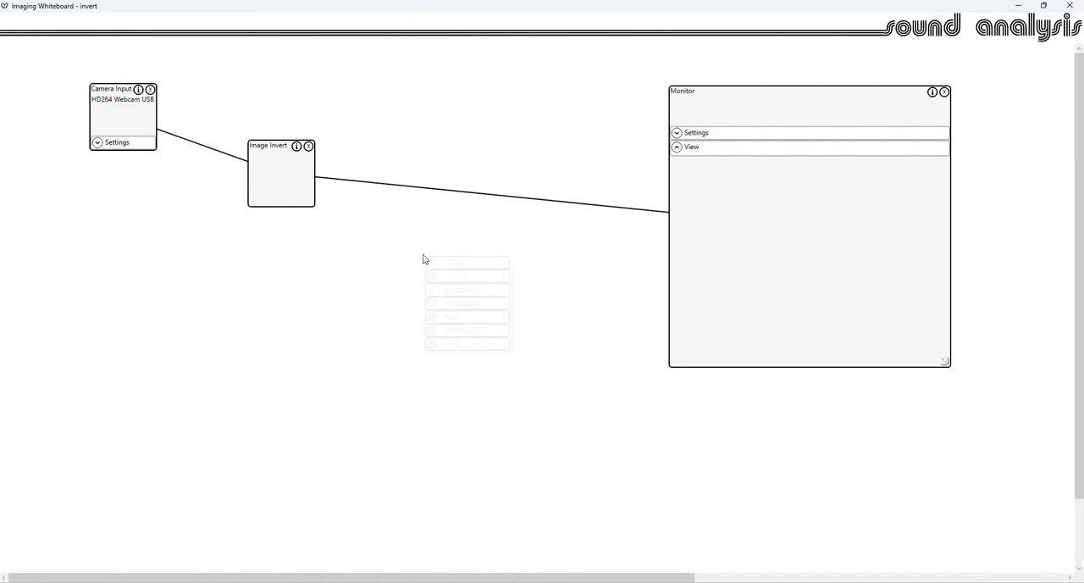
mouse_move(483, 303)
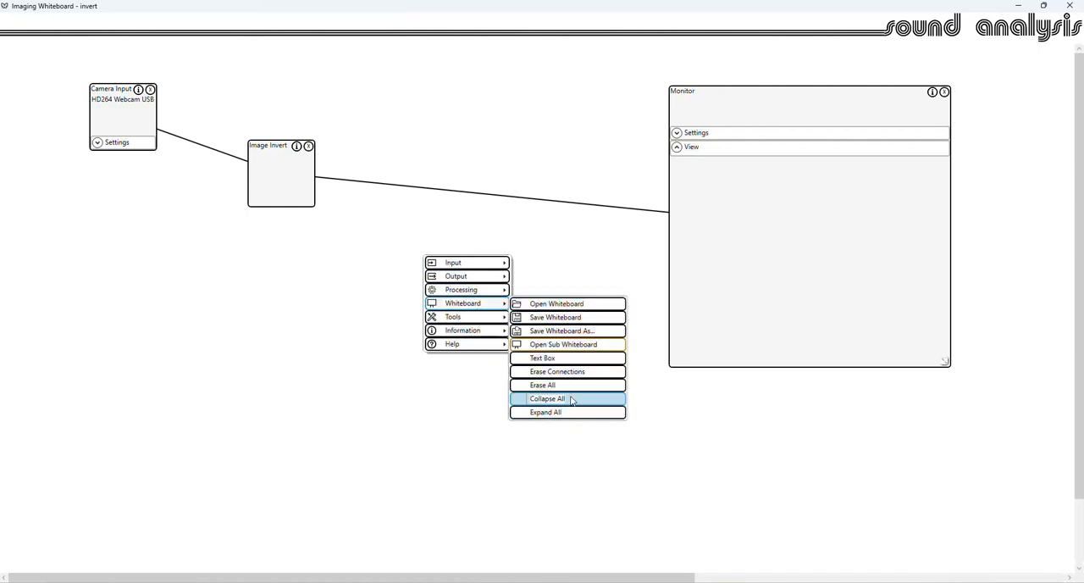
click(572, 398)
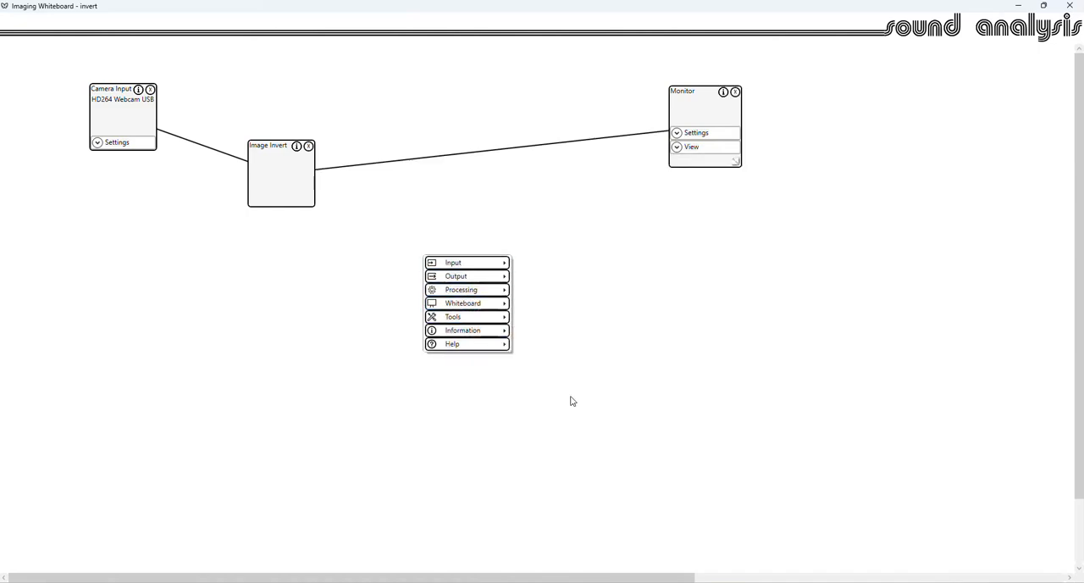
- Expand all the blocks on the whiteboard
right_click(415, 215)
mouse_move(458, 259)
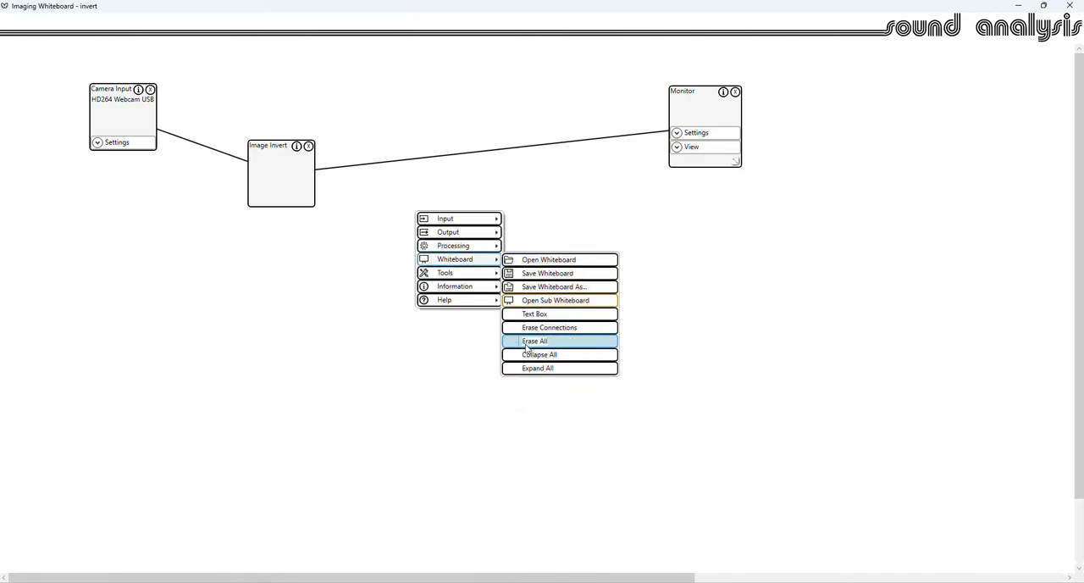
click(533, 369)
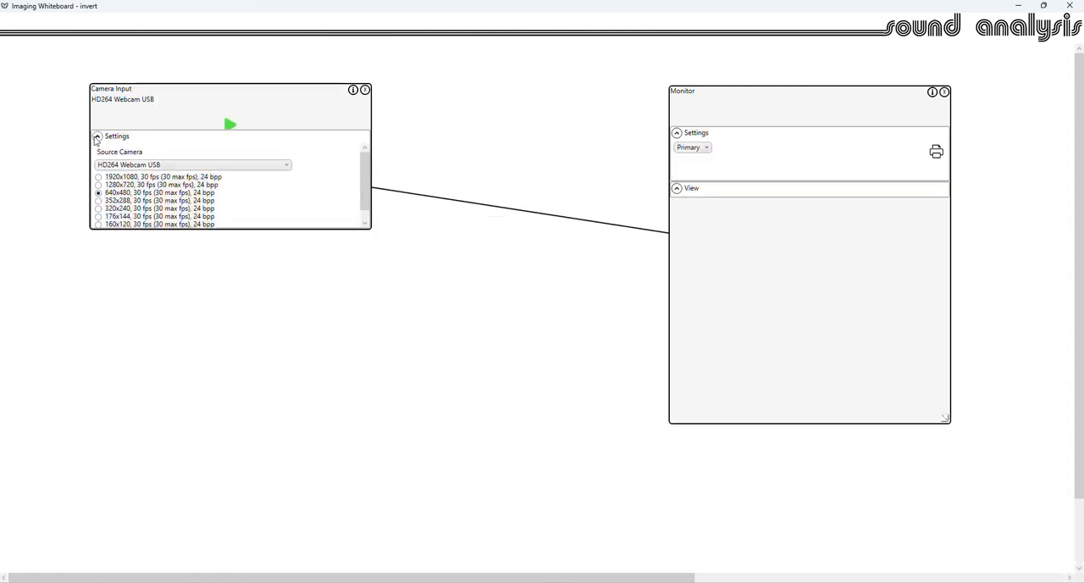
- Start the camera and collapse the settings of the Camera Input and Monitor blocks
click(97, 136)
click(124, 127)
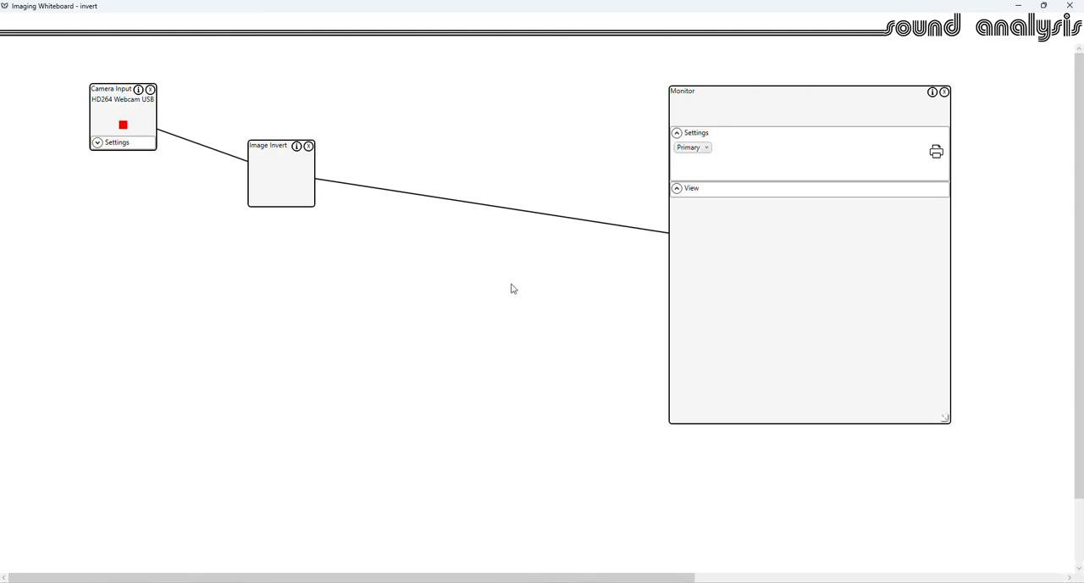
click(677, 133)
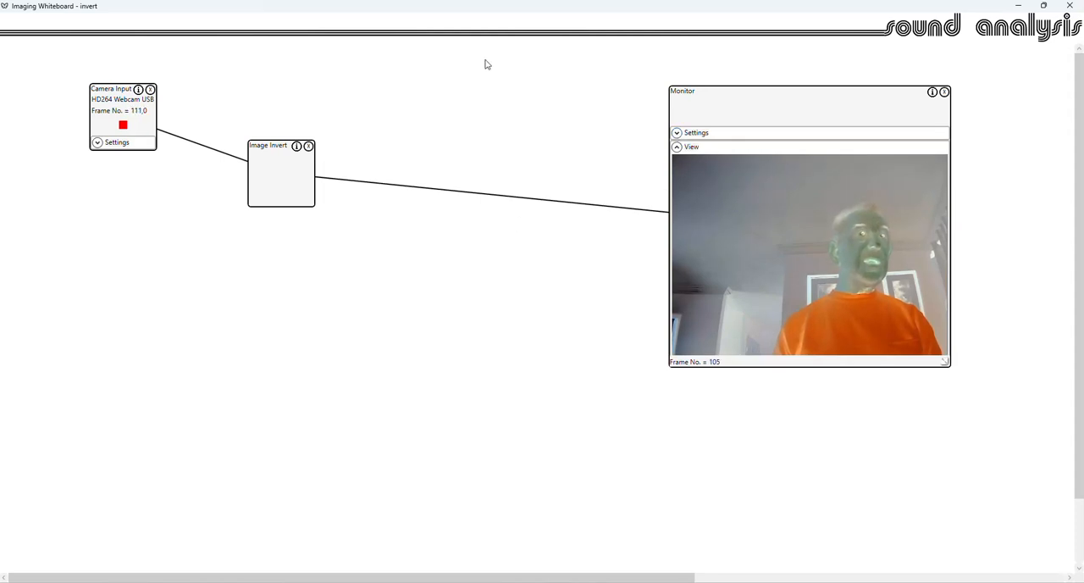
- Add a text box to the whiteboard and place it between the Image Invert and Monitor blocks
right_click(426, 254)
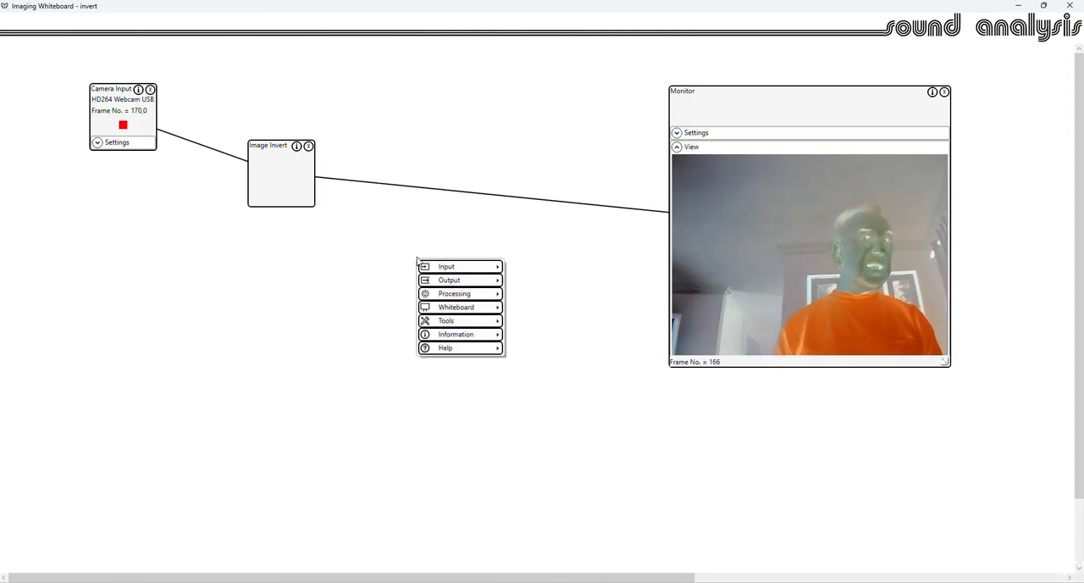
mouse_move(487, 310)
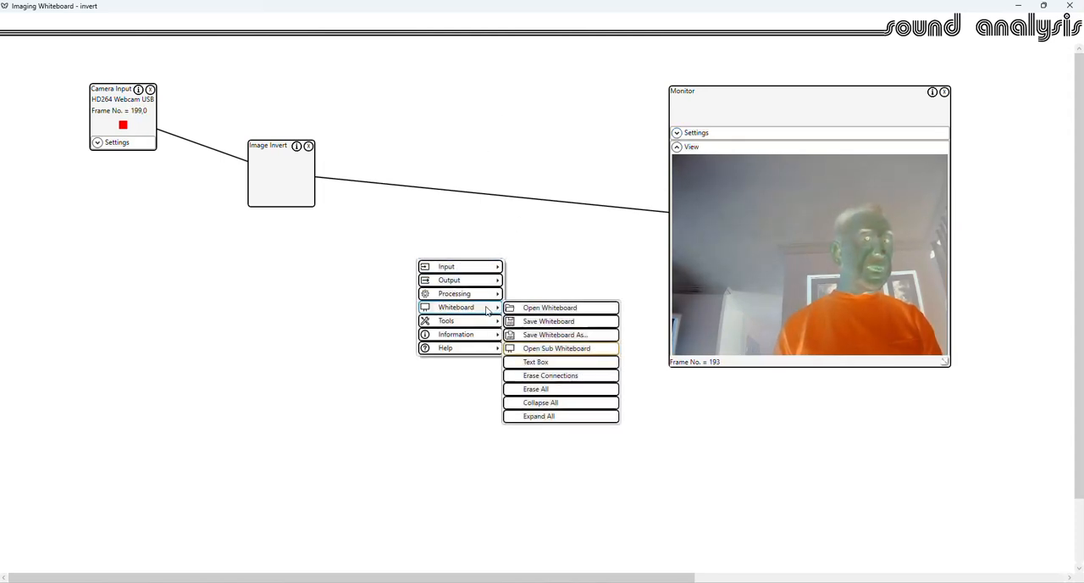
click(546, 363)
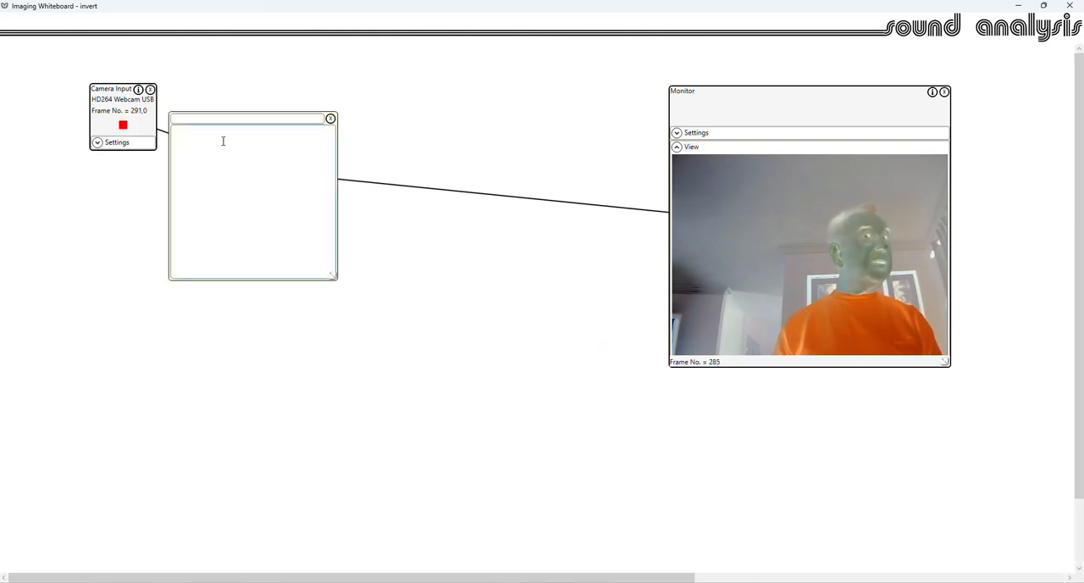
click(175, 128)
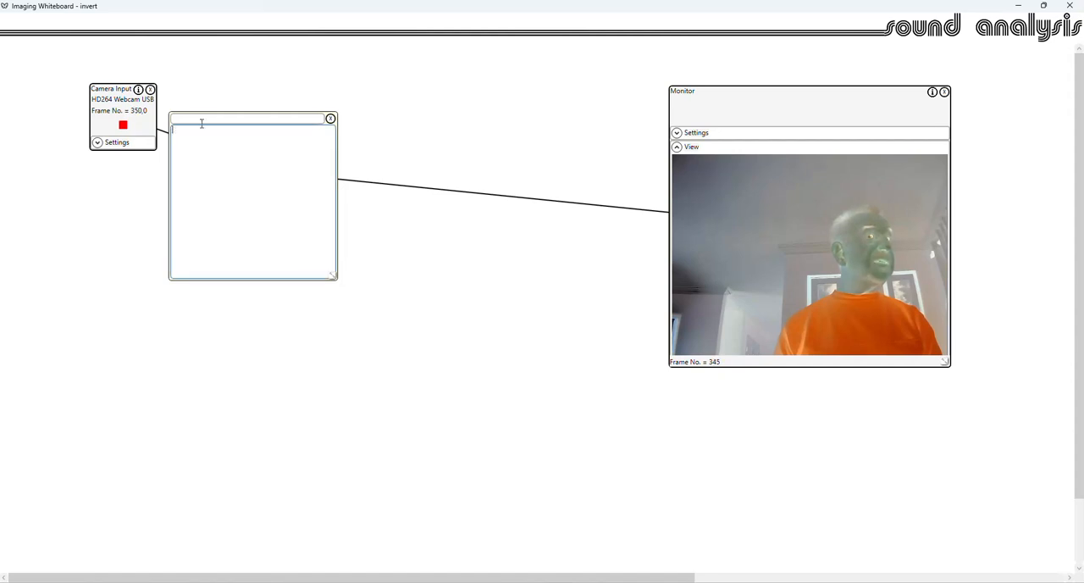
right_click(342, 53)
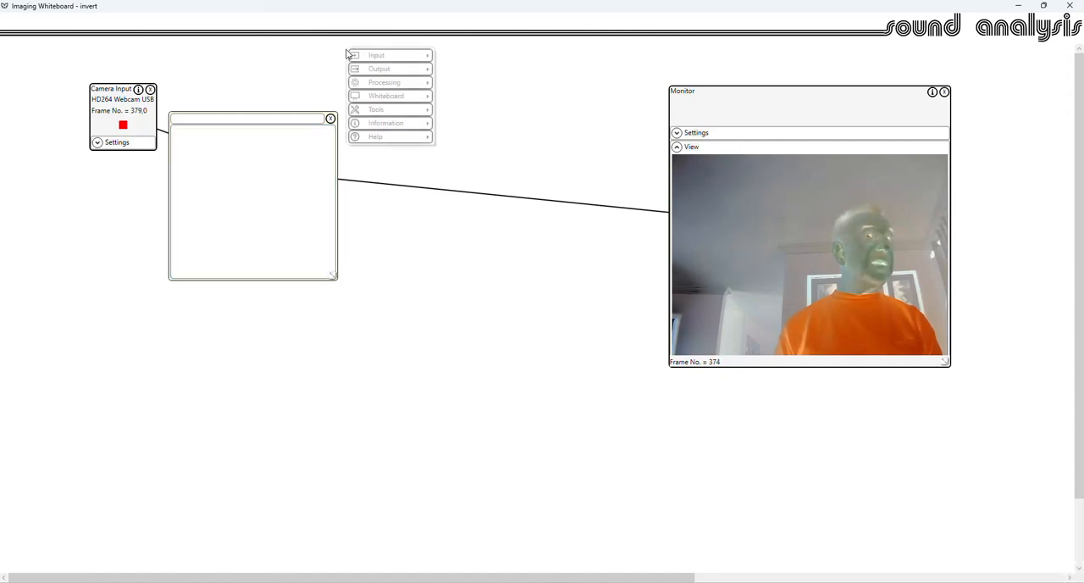
click(173, 130)
right_click(392, 72)
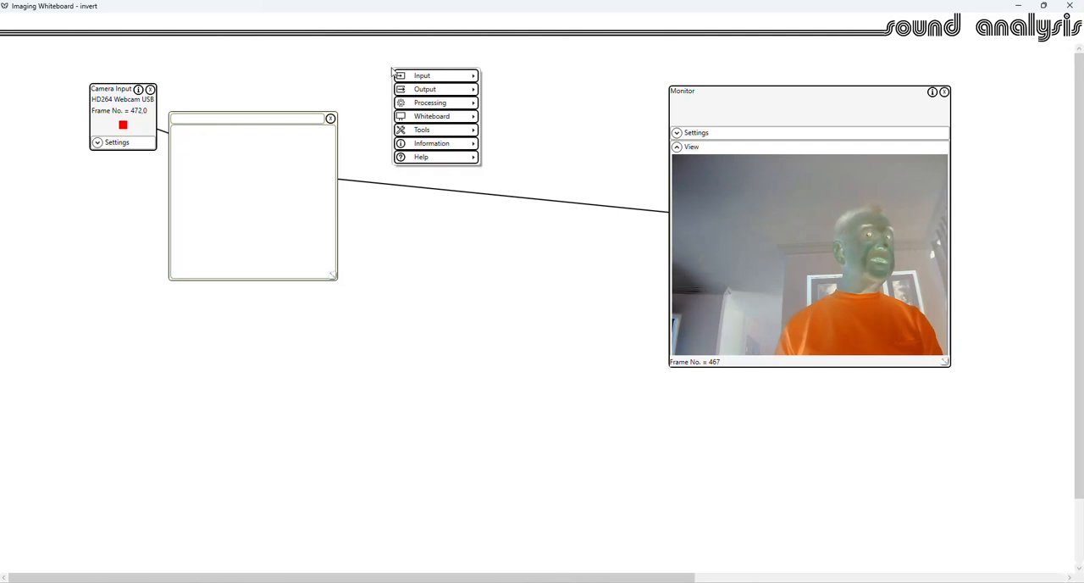
click(460, 278)
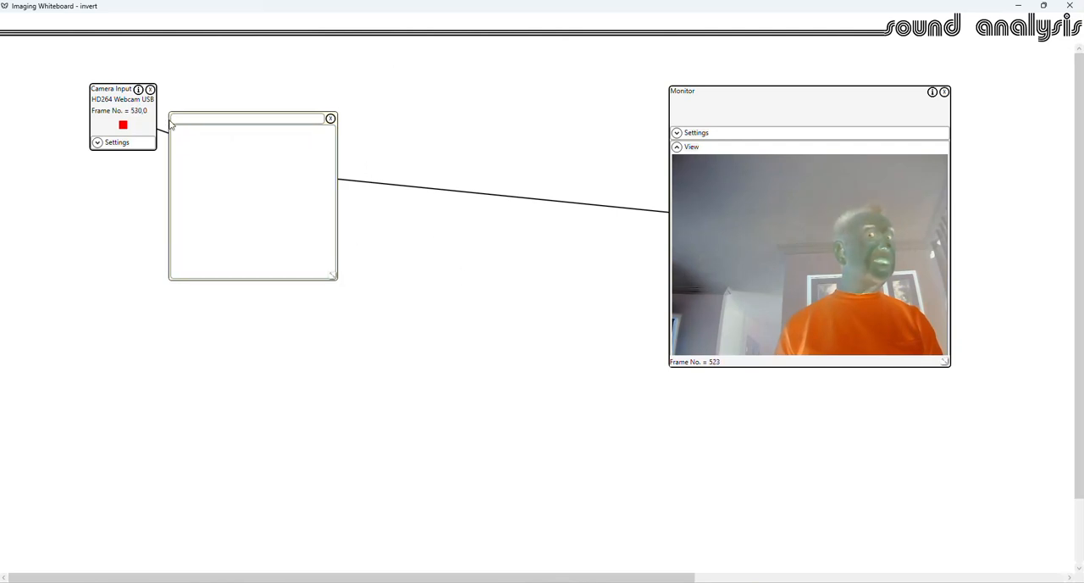
right_click(460, 75)
- Title the text box "Whiteboard Demo" and enter "Invert" as its body text
click(495, 78)
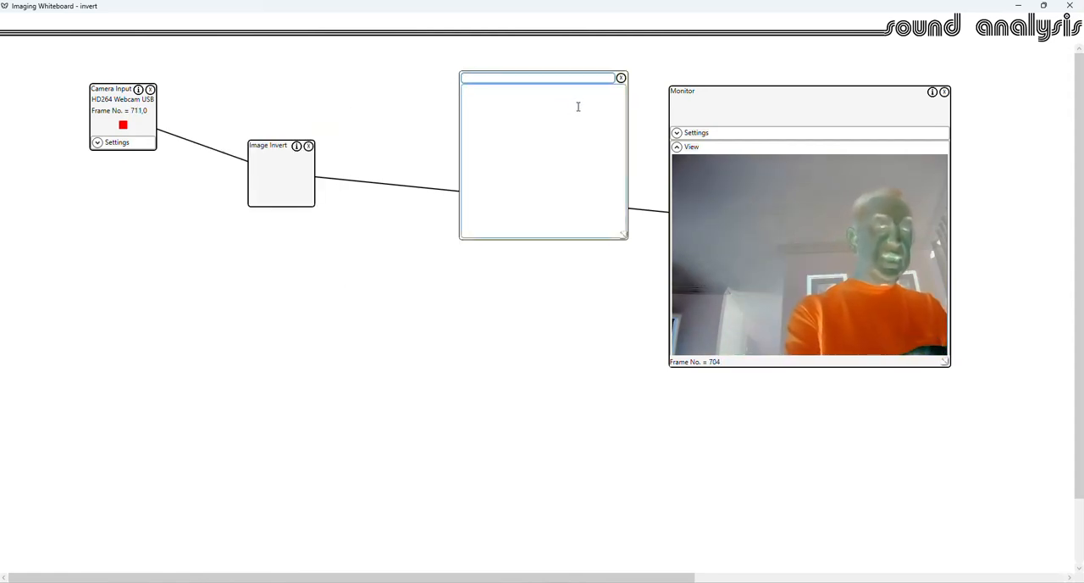
text(White)
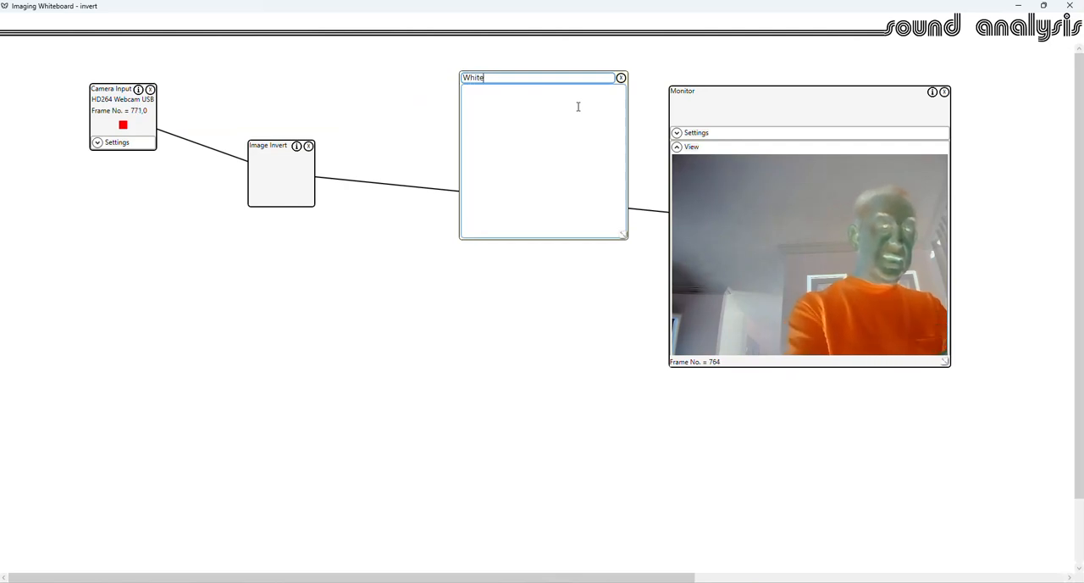
text(board)
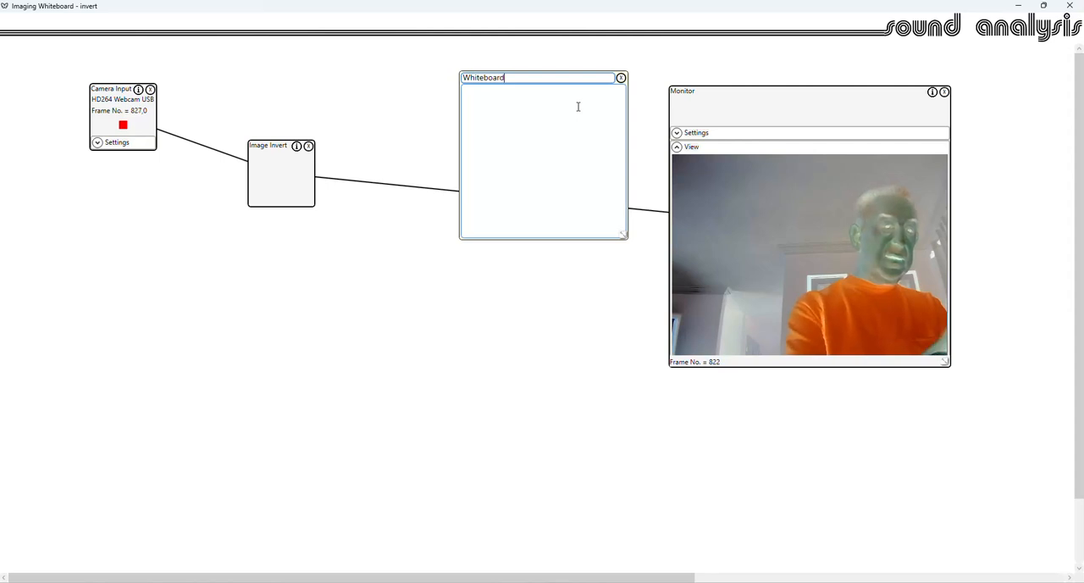
text( Demo)
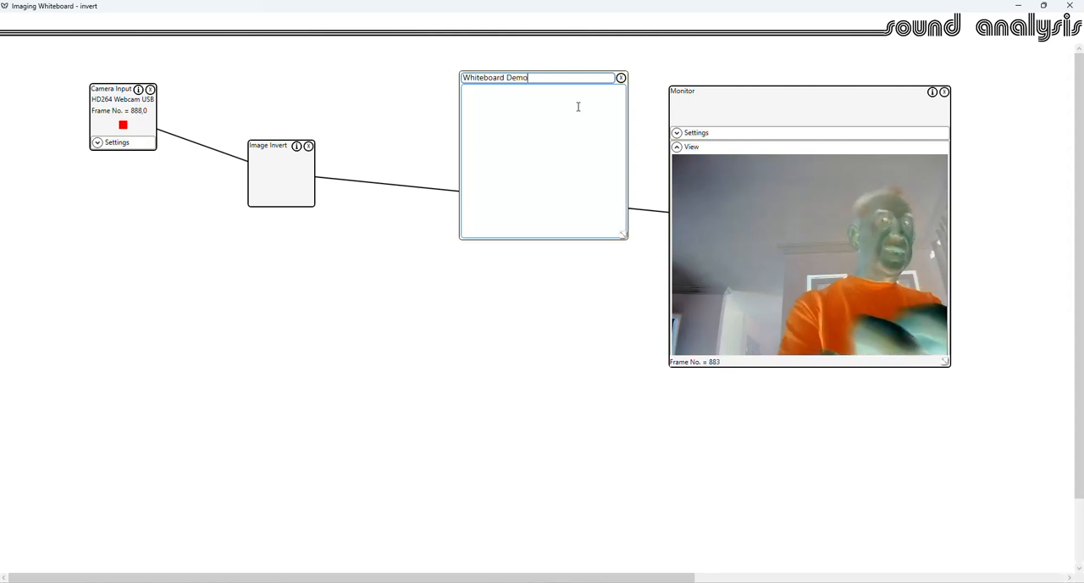
click(525, 110)
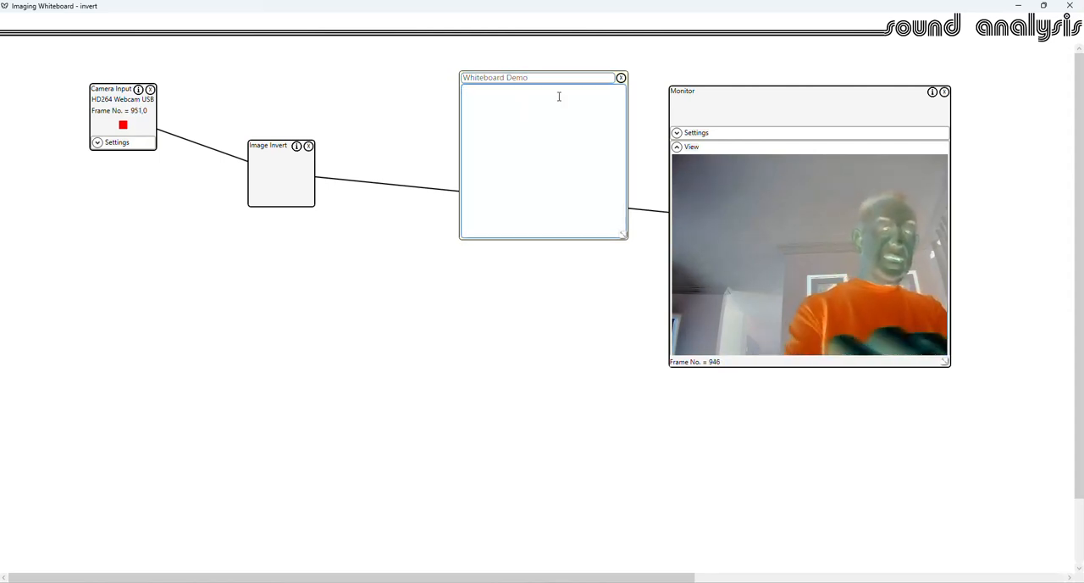
text(Invert)
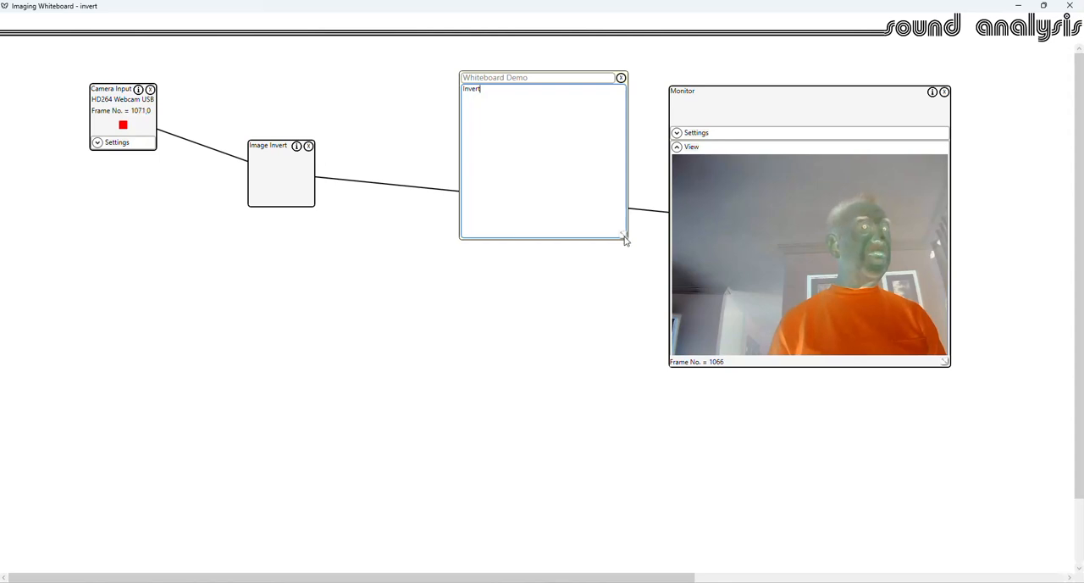
- Shrink the text box to fit its short text and move it closer to the Image Invert block
drag(625, 242, 565, 127)
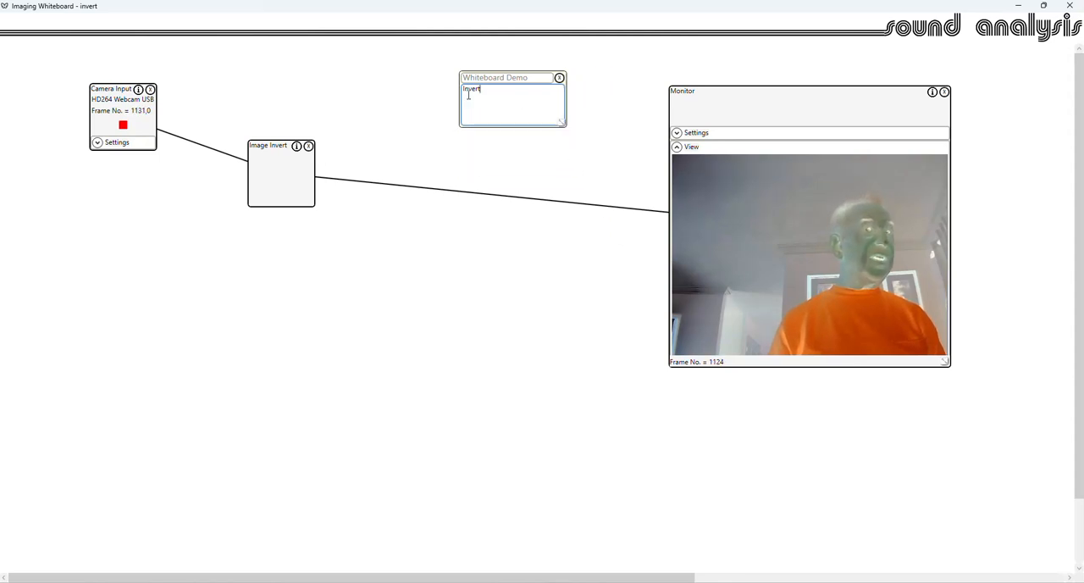
right_click(384, 67)
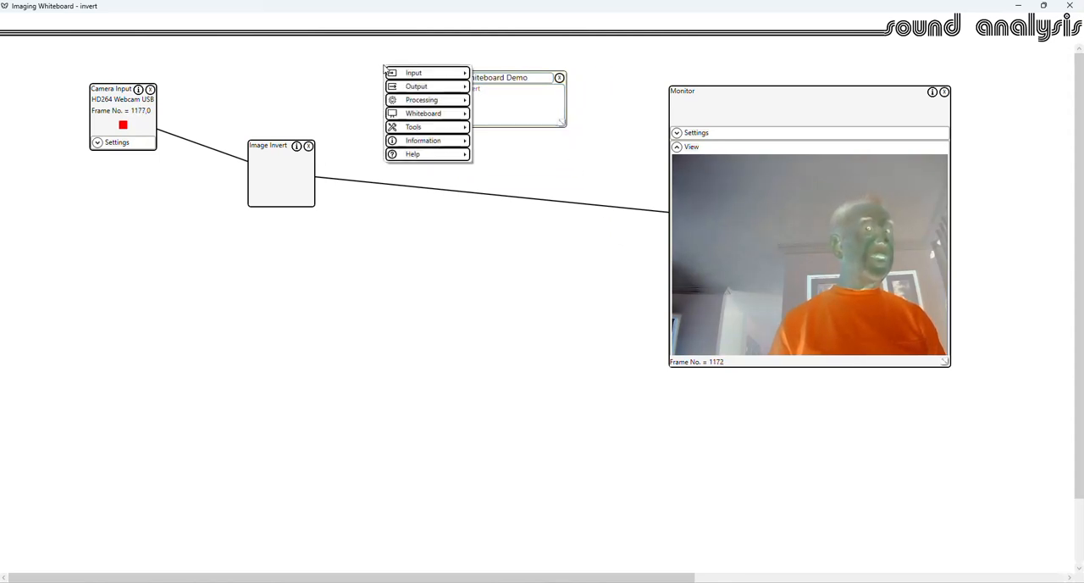
click(546, 155)
drag(459, 89, 384, 83)
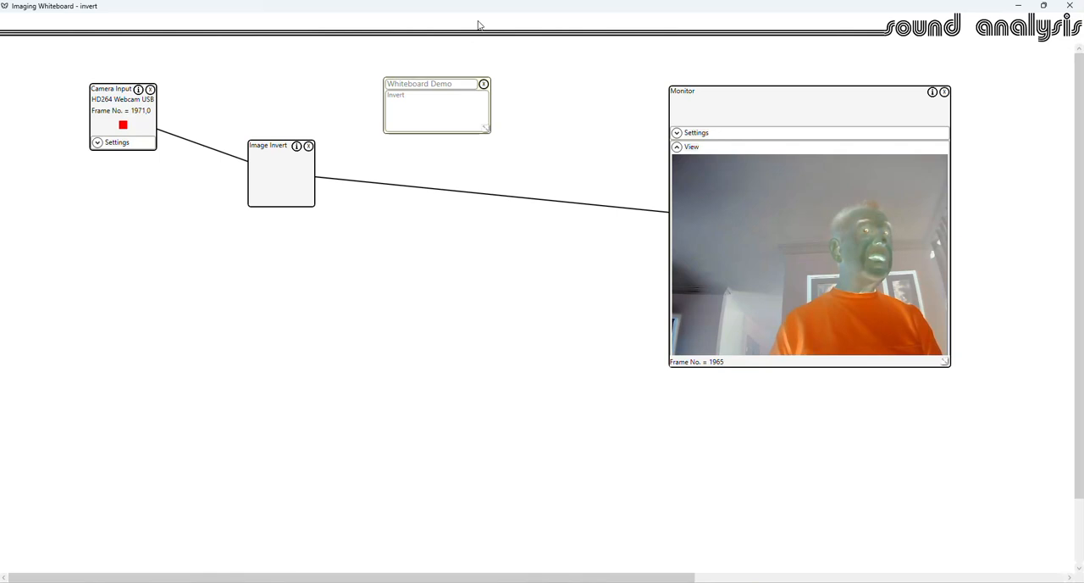
- Erase everything from the whiteboard
right_click(500, 221)
mouse_move(552, 298)
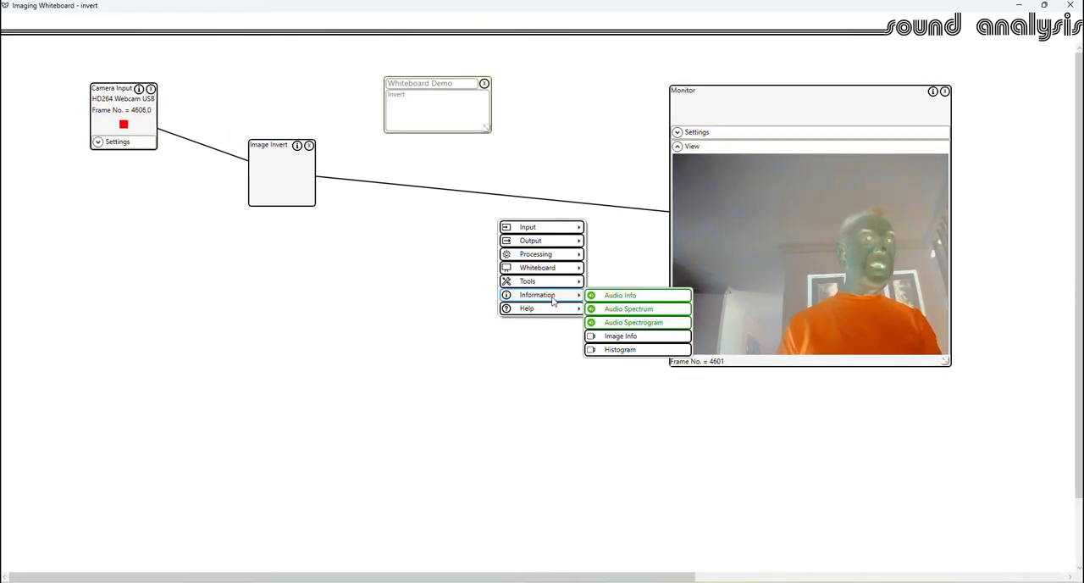
mouse_move(555, 273)
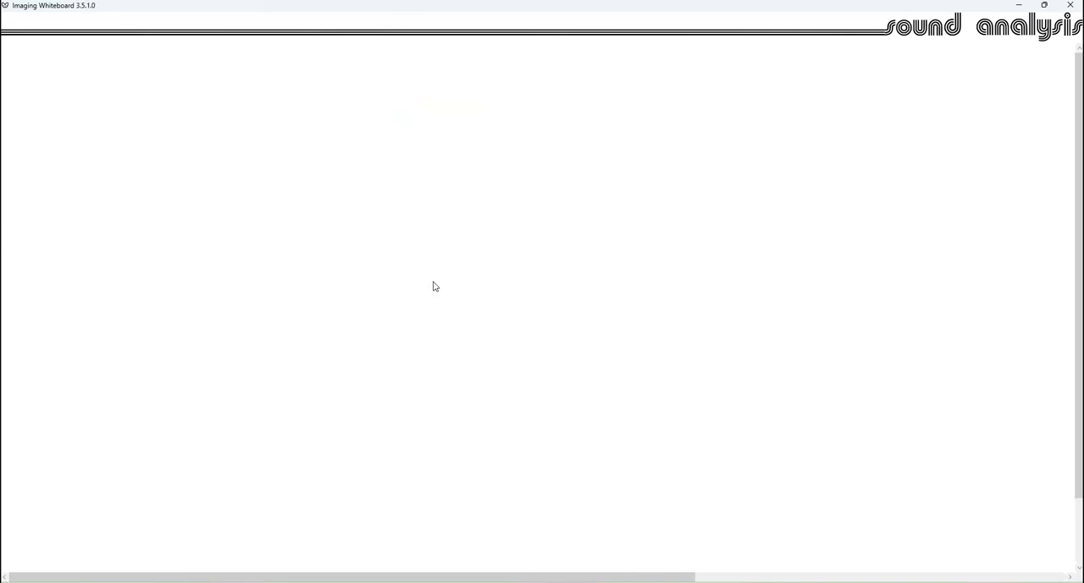
- Add a Sub Whiteboard block to the empty whiteboard
right_click(385, 138)
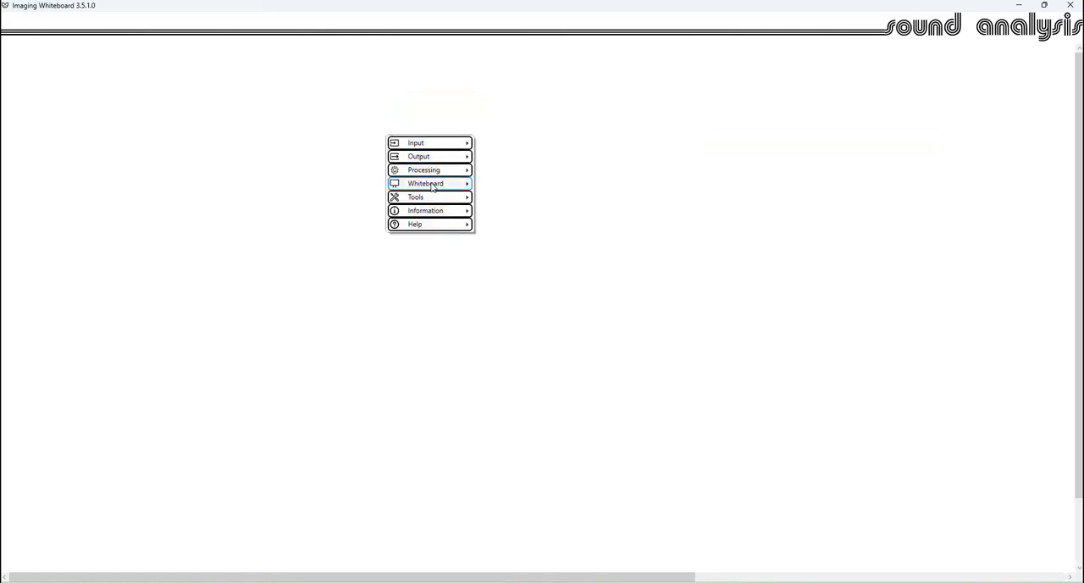
mouse_move(434, 185)
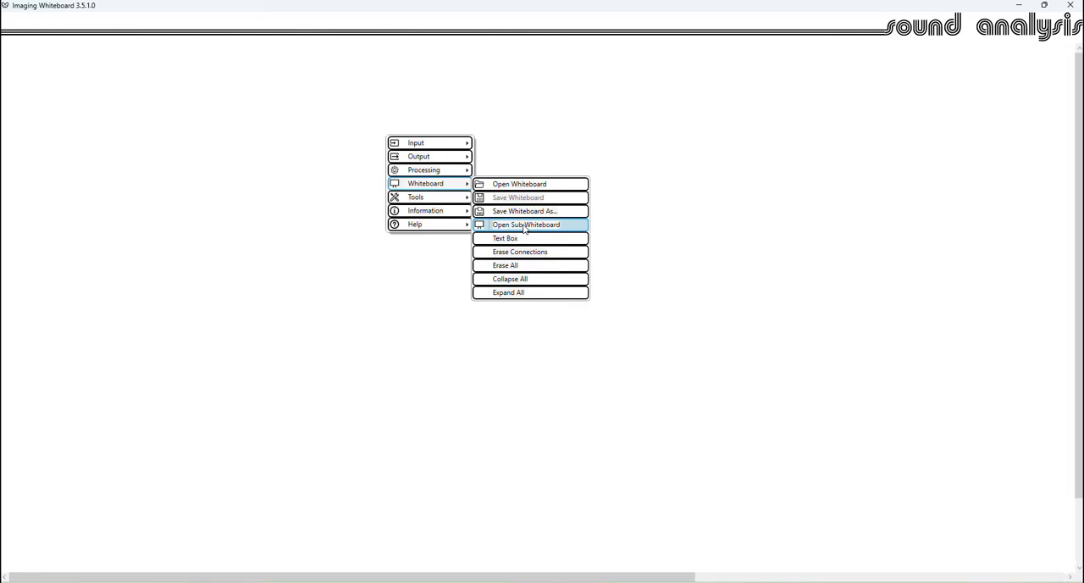
click(525, 225)
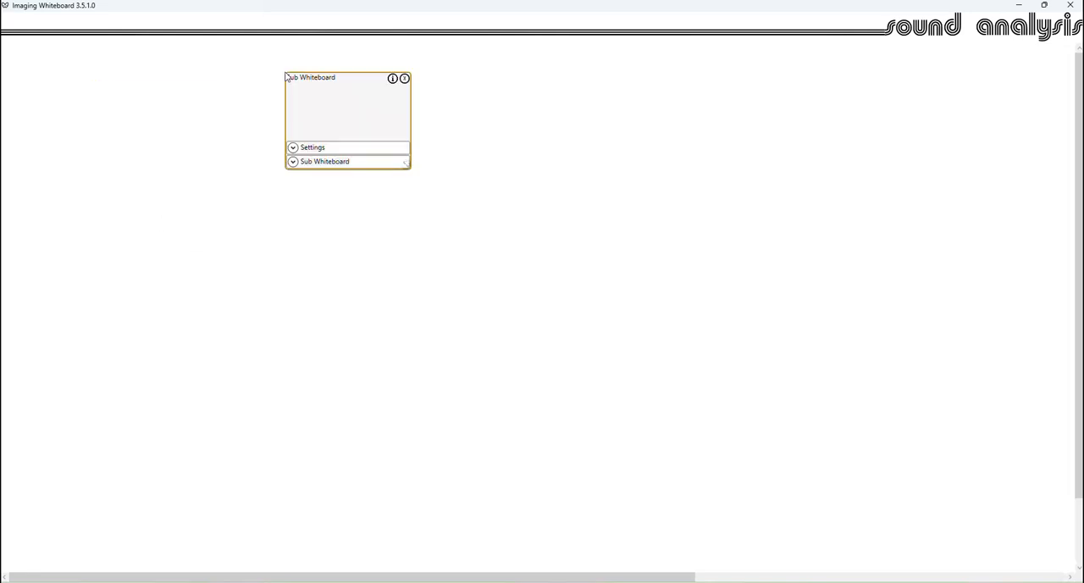
- Set CannyEdgeSub.XML from the XML folder as the Sub Whiteboard block's source whiteboard
click(293, 149)
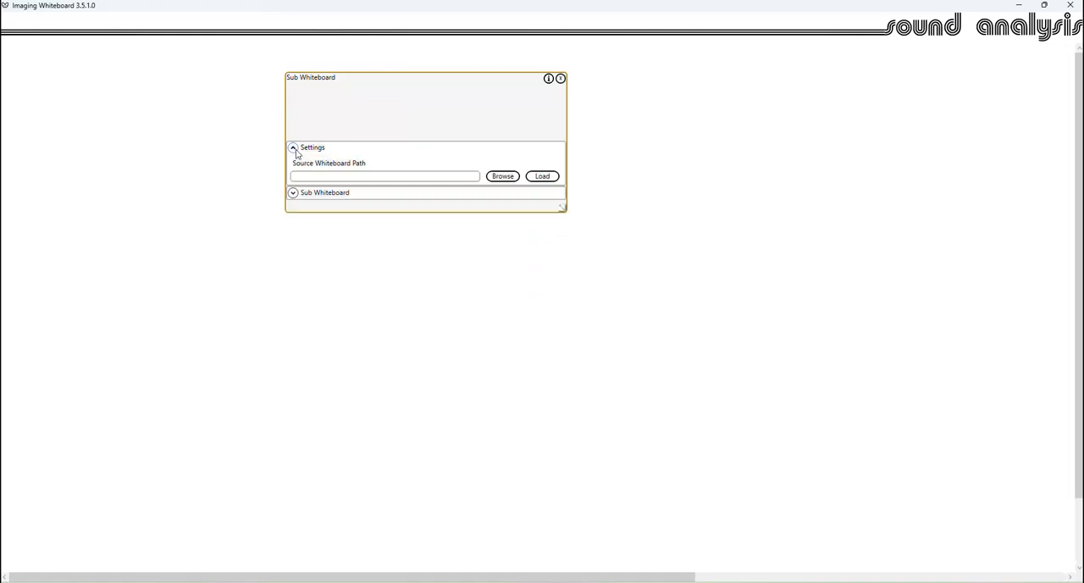
click(513, 177)
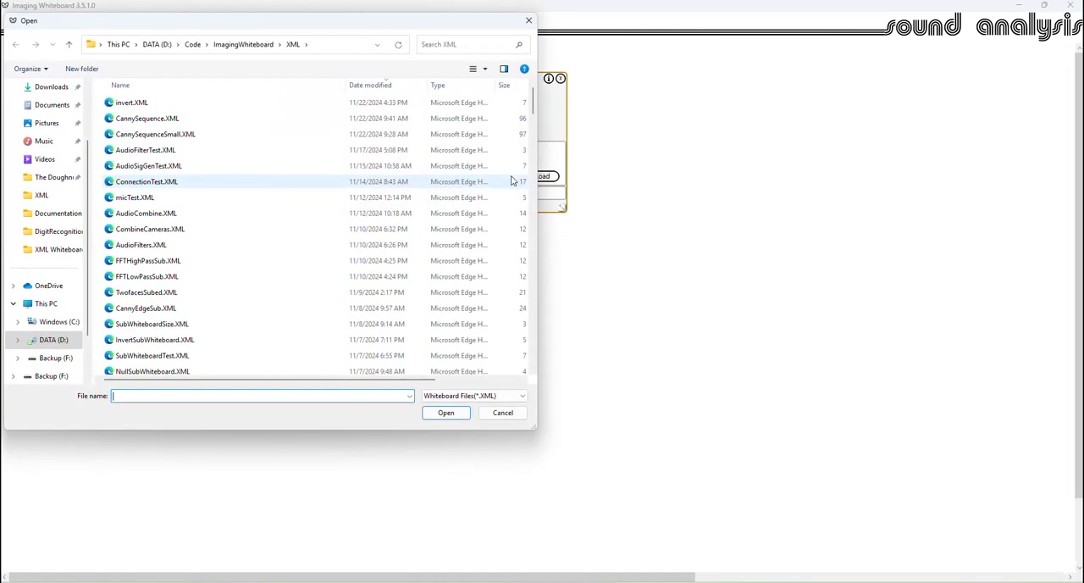
click(366, 85)
scroll(223, 310, down, 2)
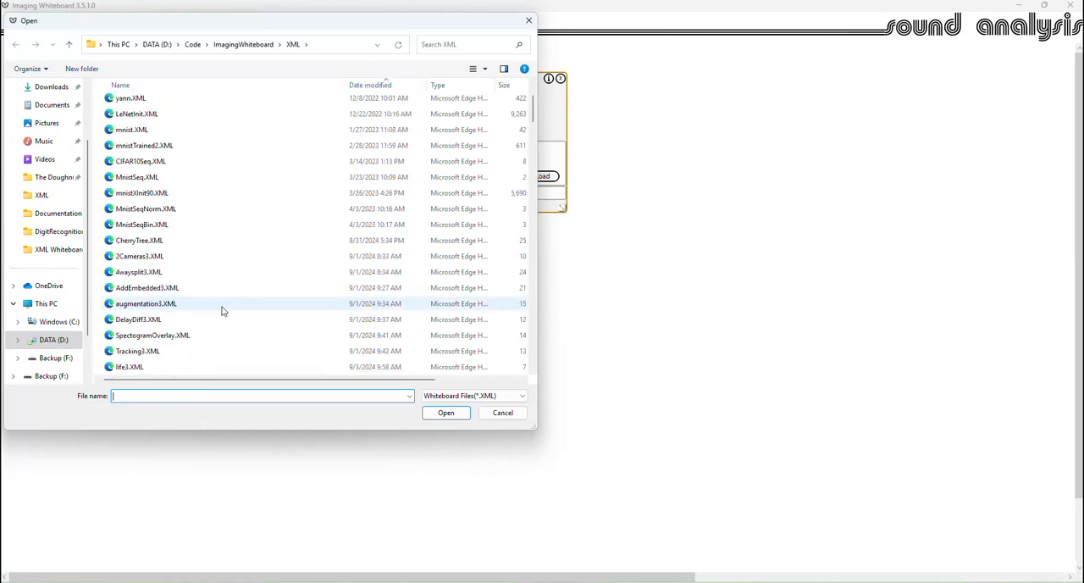
scroll(225, 302, up, 2)
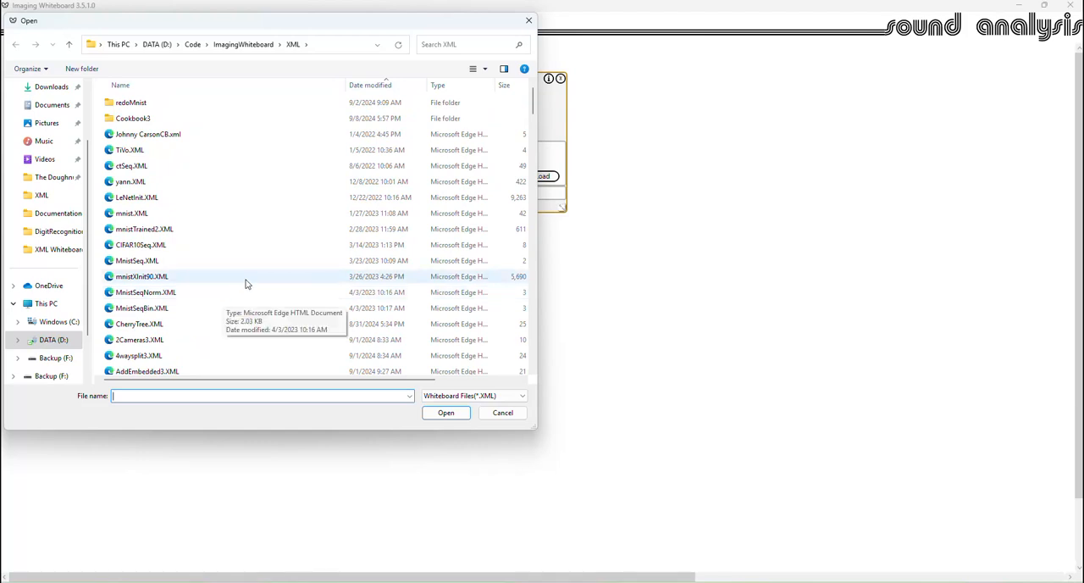
click(212, 85)
scroll(174, 167, down, 1)
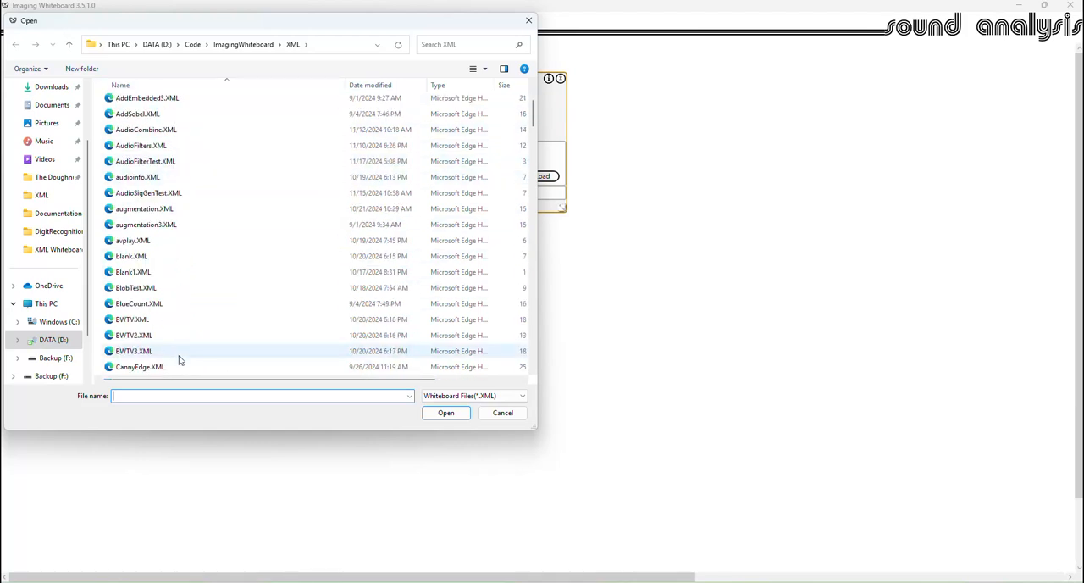
scroll(188, 310, down, 5)
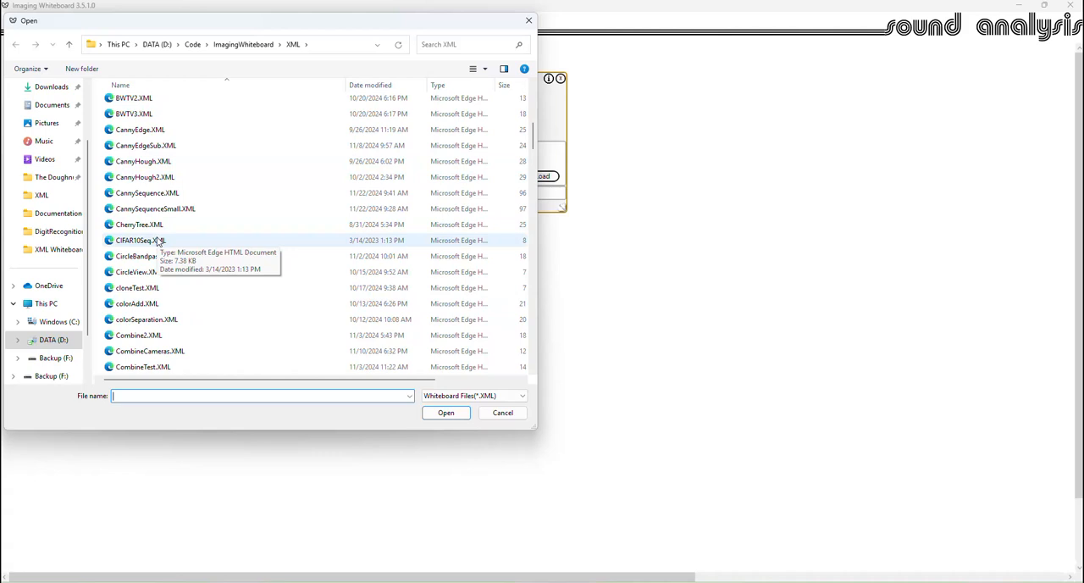
double_click(148, 152)
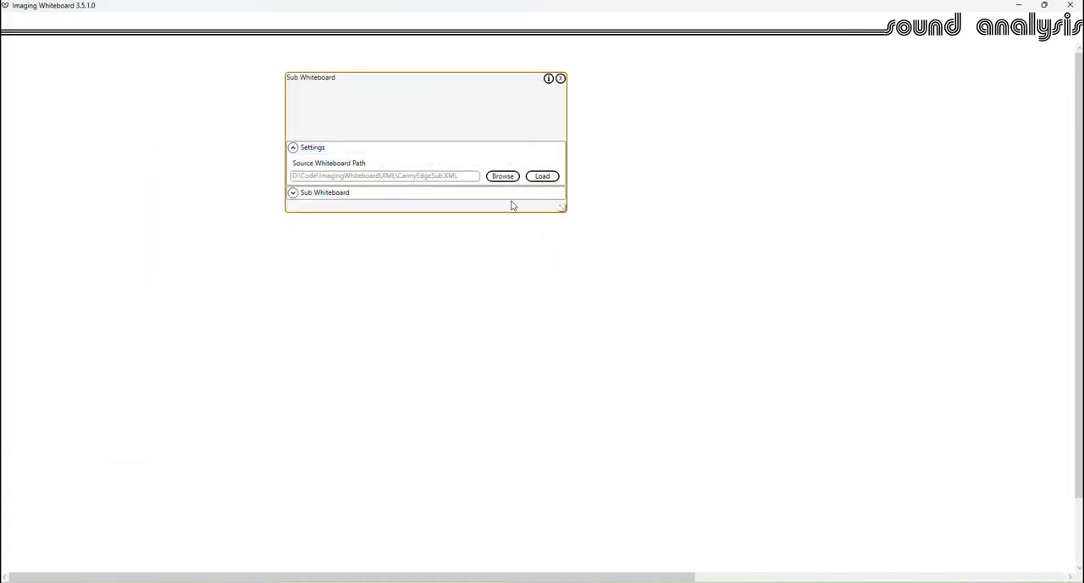
- Expand the sub whiteboard view and enlarge the block until its whole chain of inner blocks fits
click(292, 192)
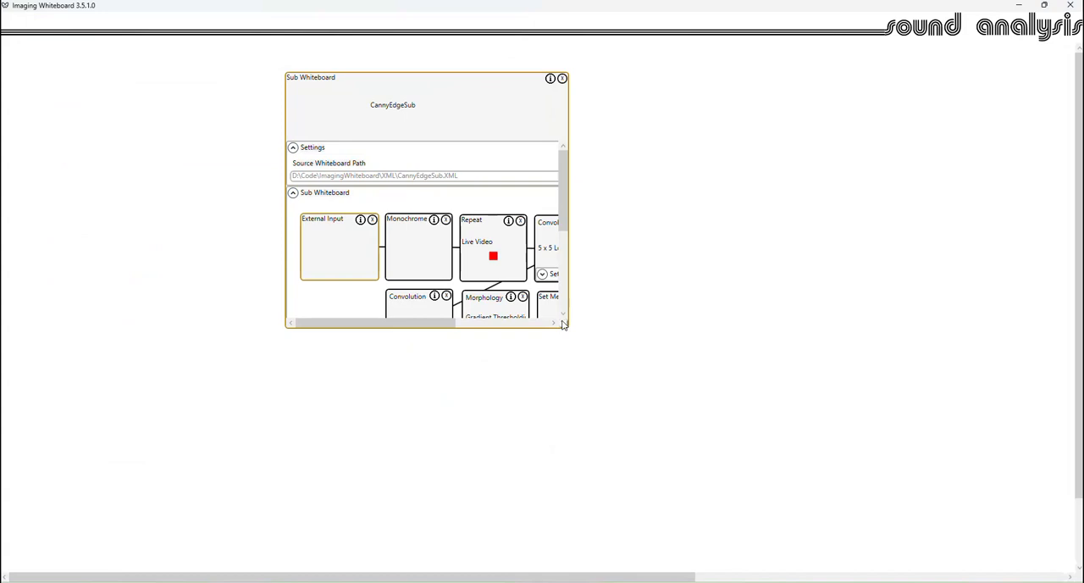
drag(564, 325, 707, 474)
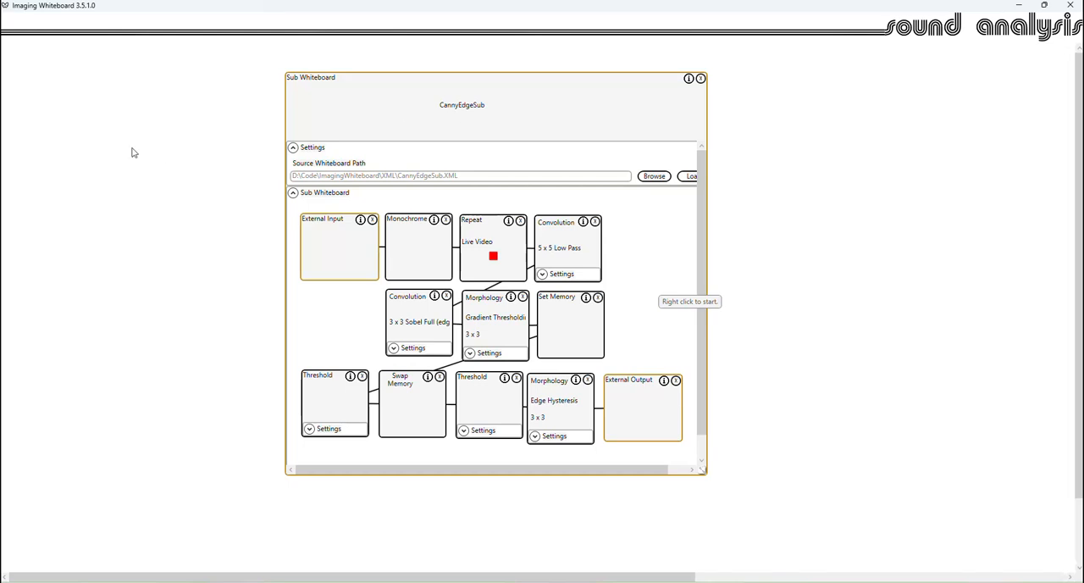
- Add a Camera Input block beside the Sub Whiteboard block
right_click(74, 87)
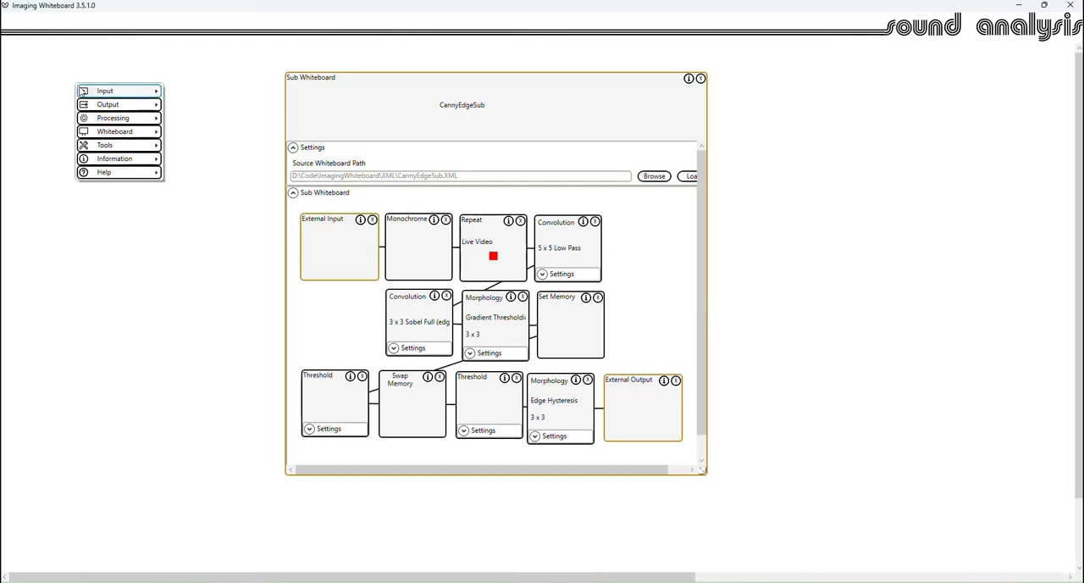
mouse_move(133, 92)
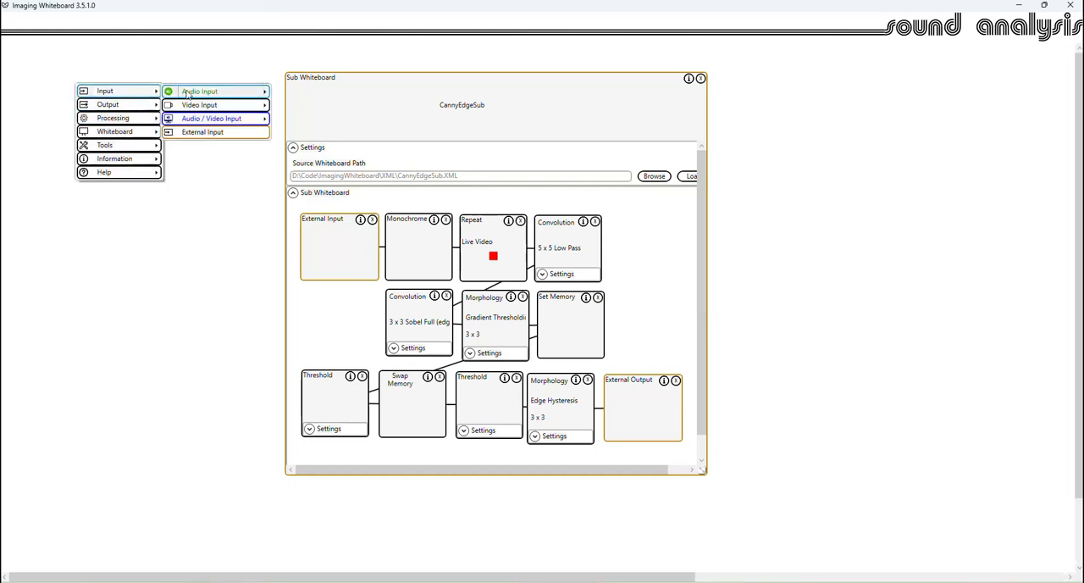
mouse_move(207, 105)
click(305, 106)
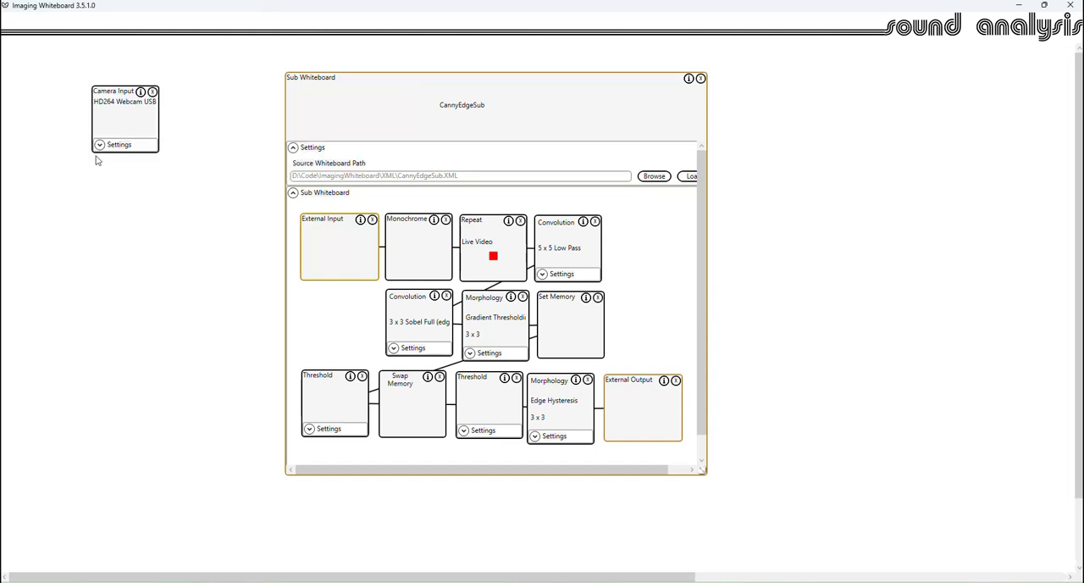
- Set the camera format to 640x480, 30 fps, and connect the Camera Input block to the Sub Whiteboard block
click(99, 138)
click(101, 197)
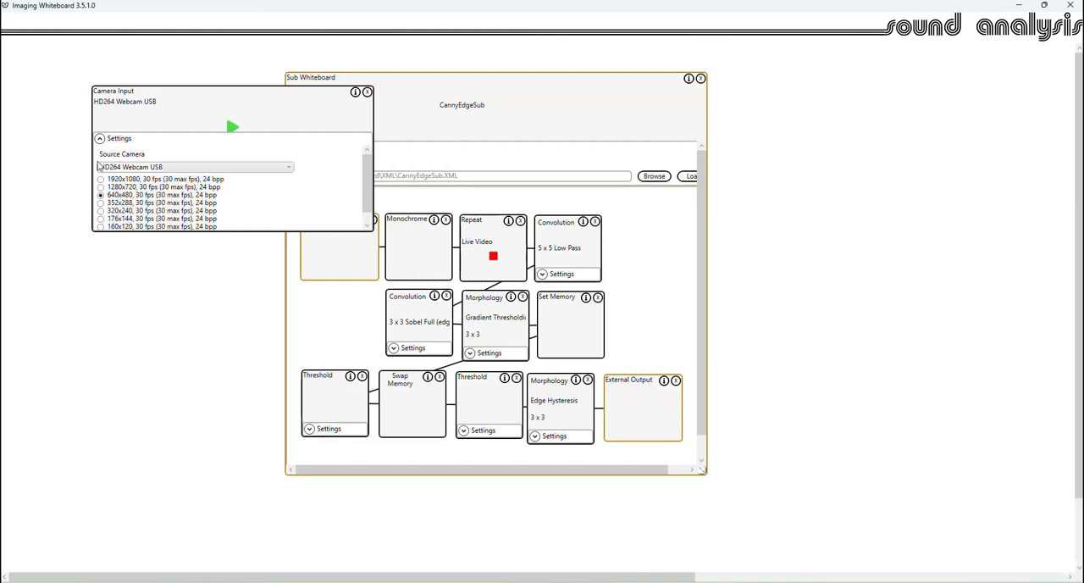
click(99, 138)
drag(149, 113, 353, 109)
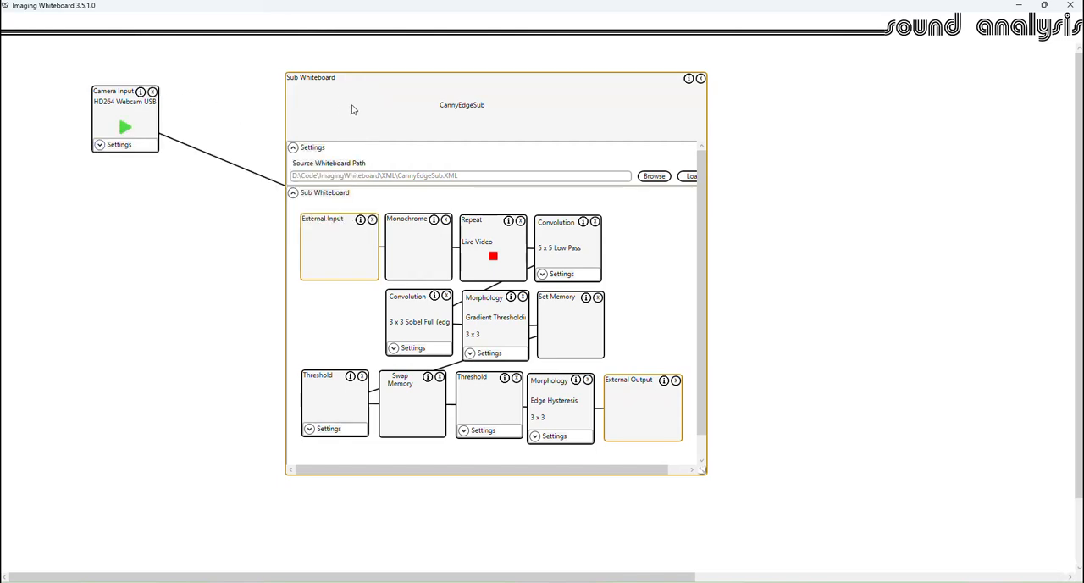
- Attach a Monitor block with its view expanded to the Sub Whiteboard block's output, and start the camera
right_click(788, 122)
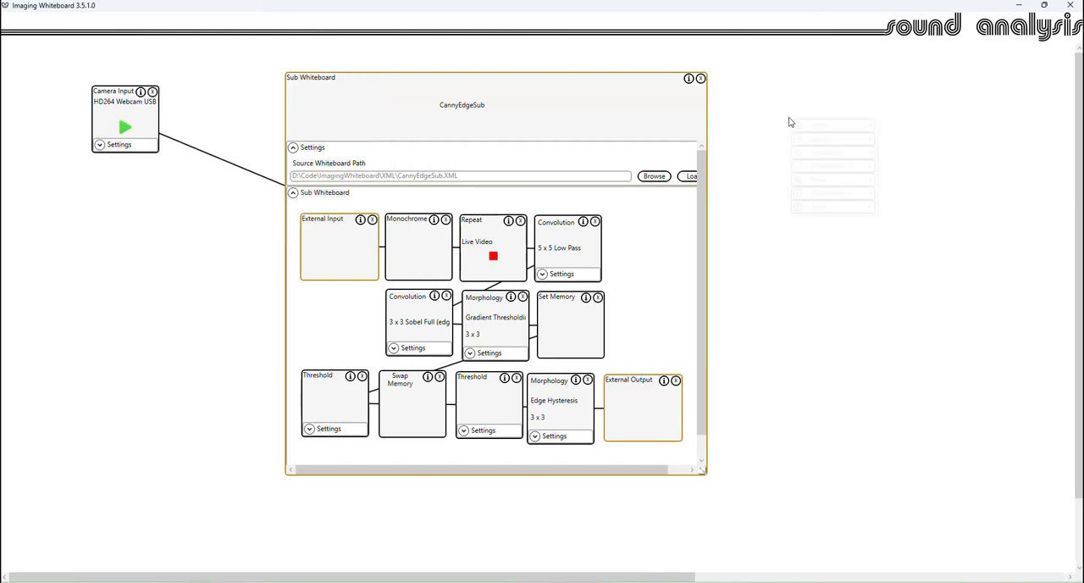
mouse_move(847, 138)
mouse_move(981, 157)
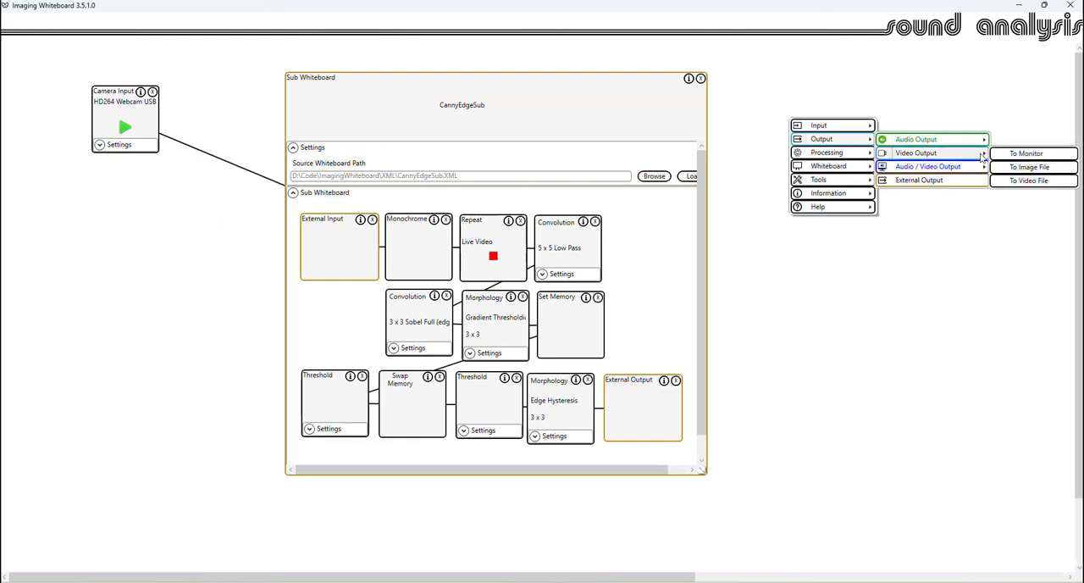
click(1025, 153)
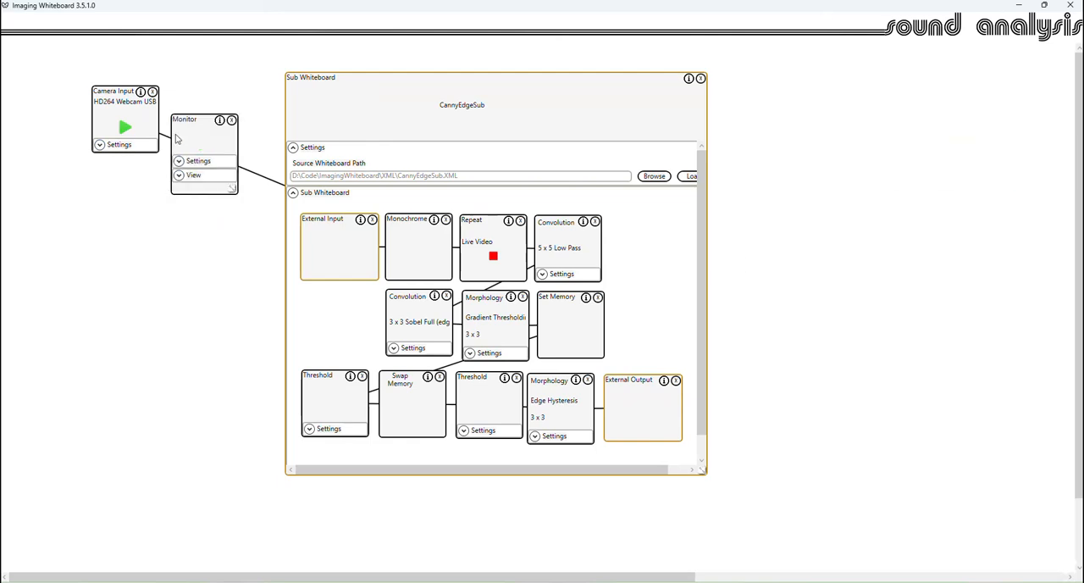
drag(176, 138, 733, 85)
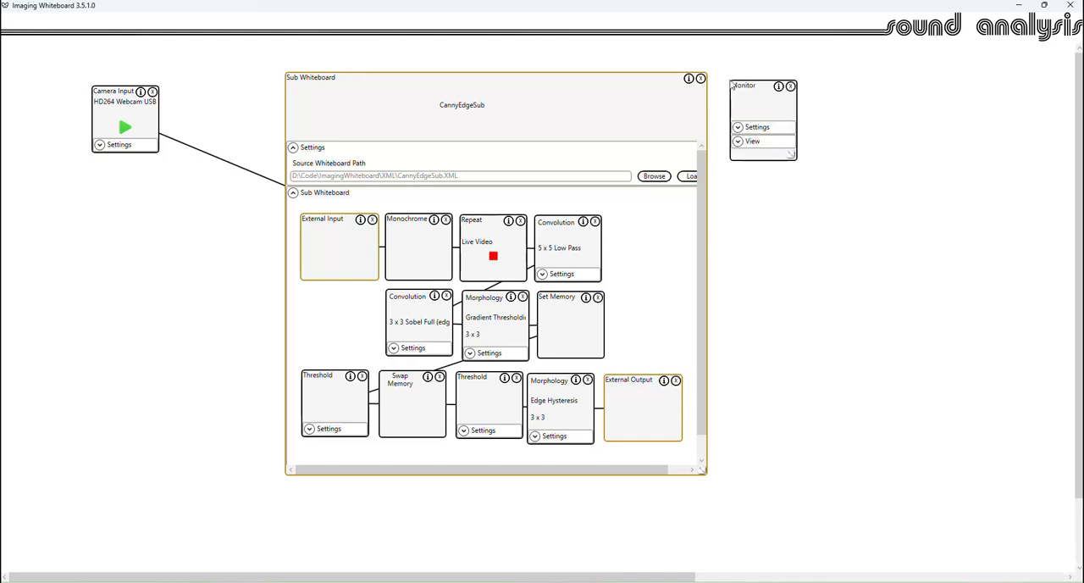
click(737, 141)
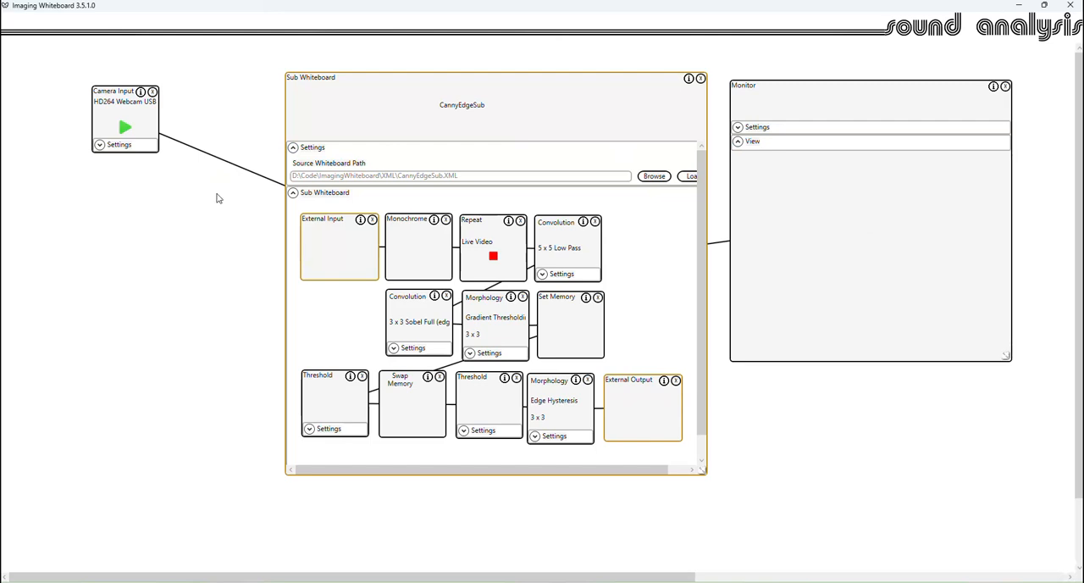
click(124, 128)
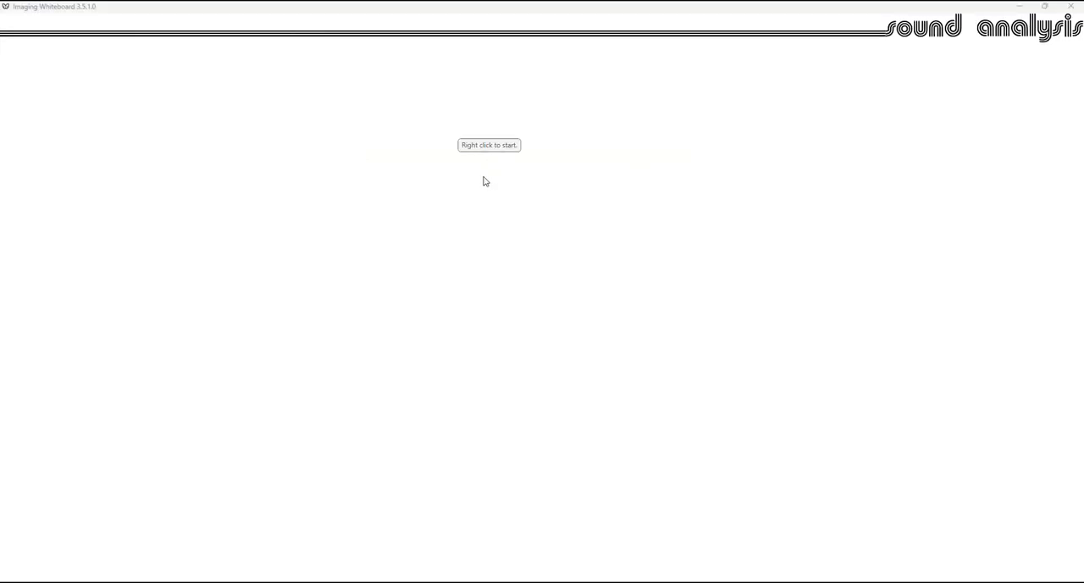
- Open the Sequencer tool and move its window clear of the area where blocks are placed
right_click(484, 180)
mouse_move(524, 239)
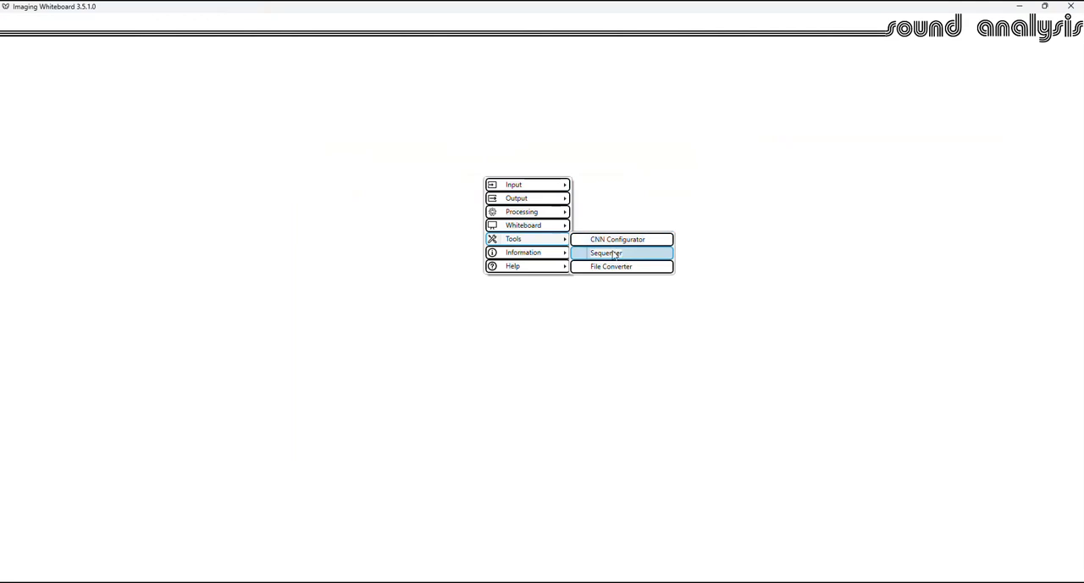
click(607, 253)
drag(192, 123, 665, 310)
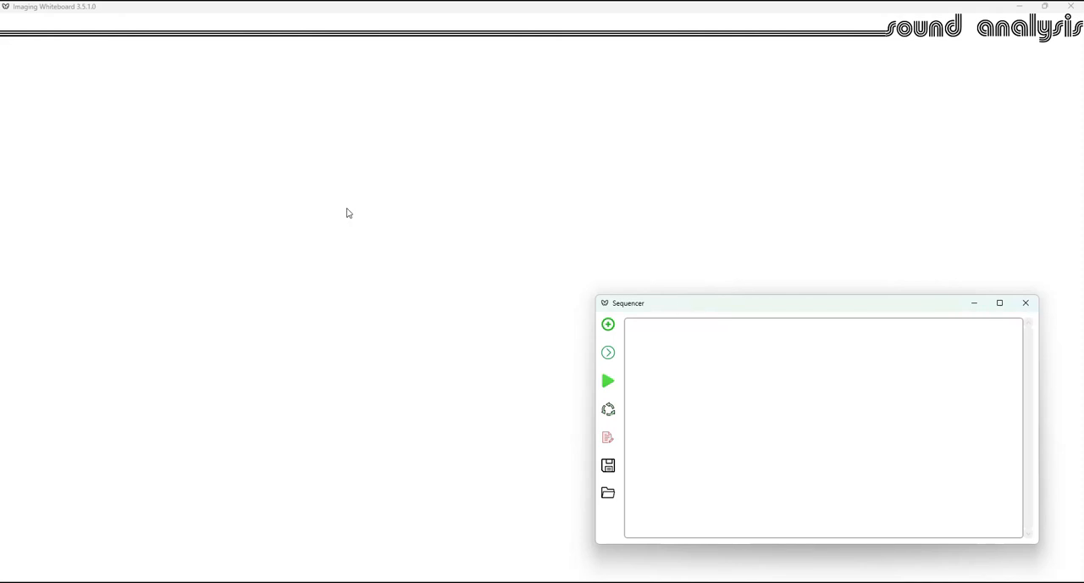
- Add a Camera Input block to the empty whiteboard and set its format to 640x480, 30 fps
right_click(172, 105)
mouse_move(214, 115)
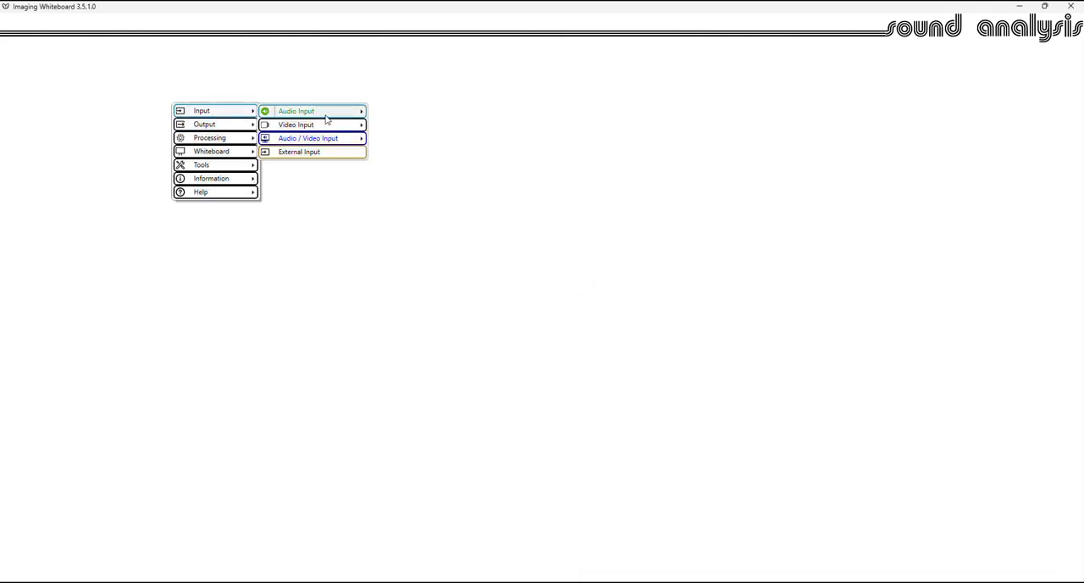
mouse_move(355, 125)
click(396, 131)
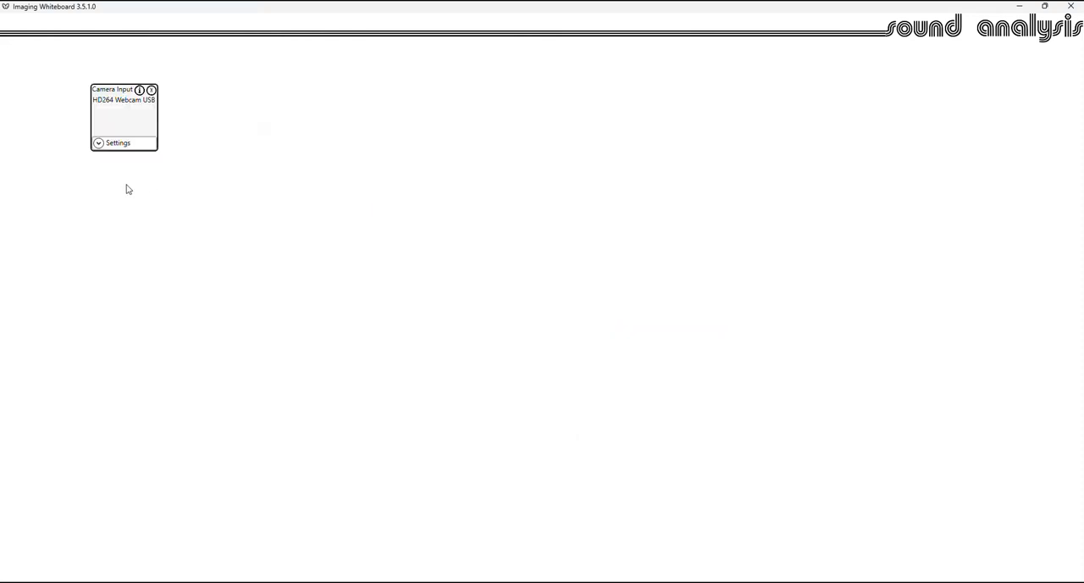
click(96, 141)
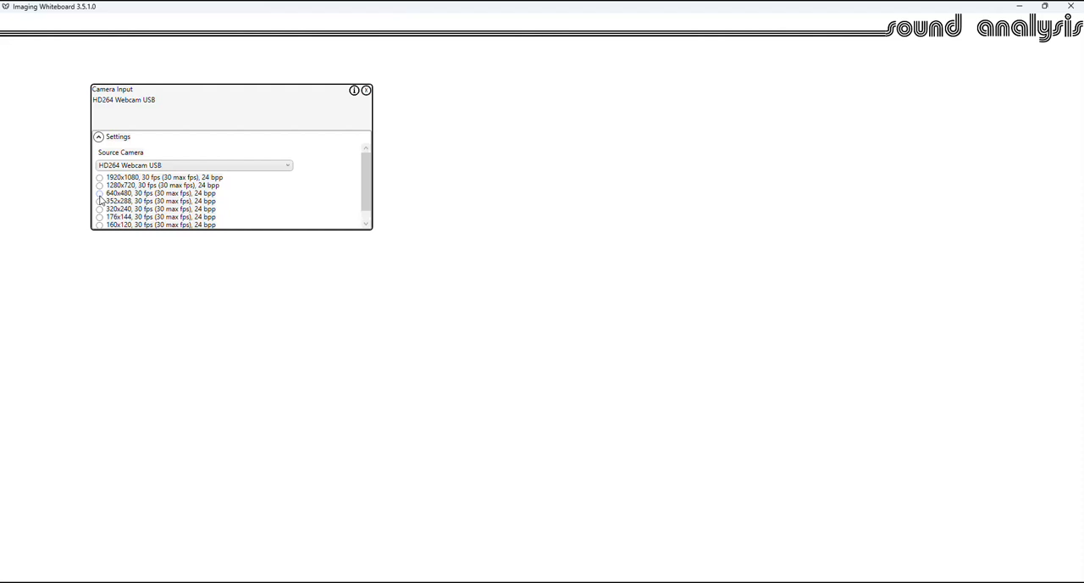
click(100, 193)
click(98, 136)
- Add a video Monitor block and place it well apart from the Camera Input block
right_click(375, 133)
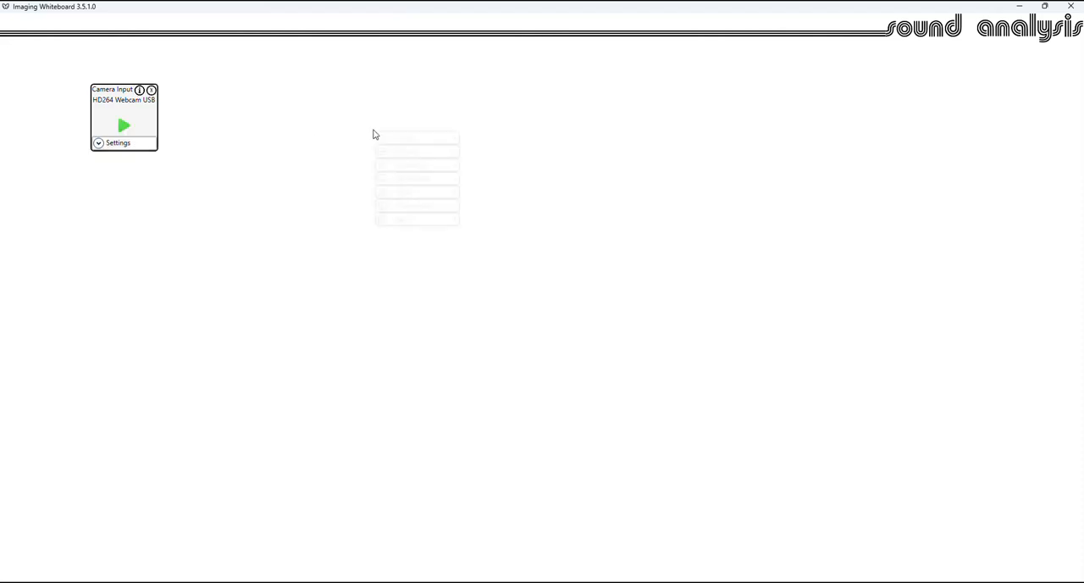
mouse_move(415, 154)
mouse_move(498, 166)
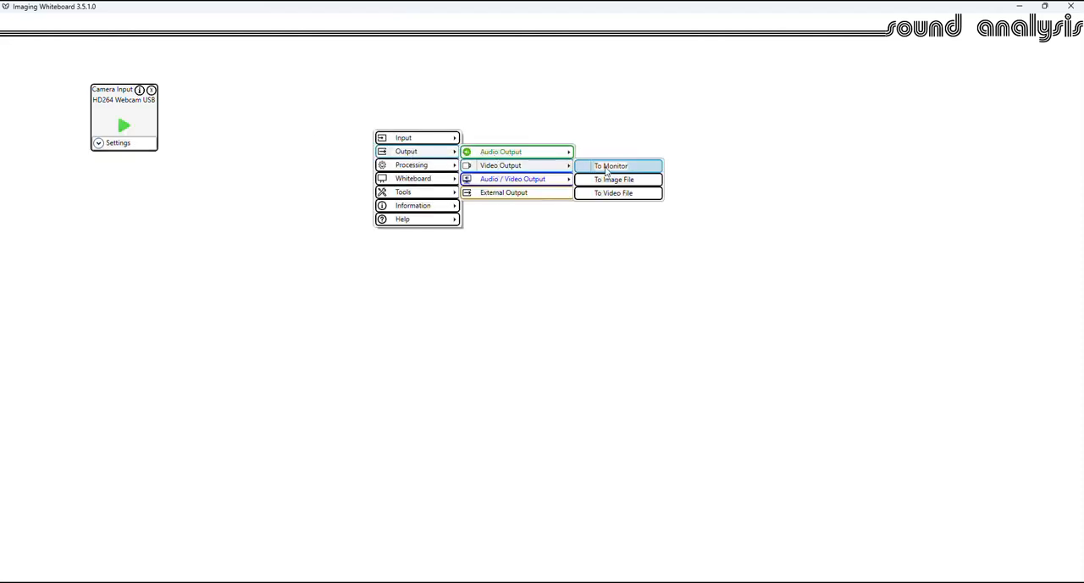
click(616, 169)
drag(172, 125, 674, 113)
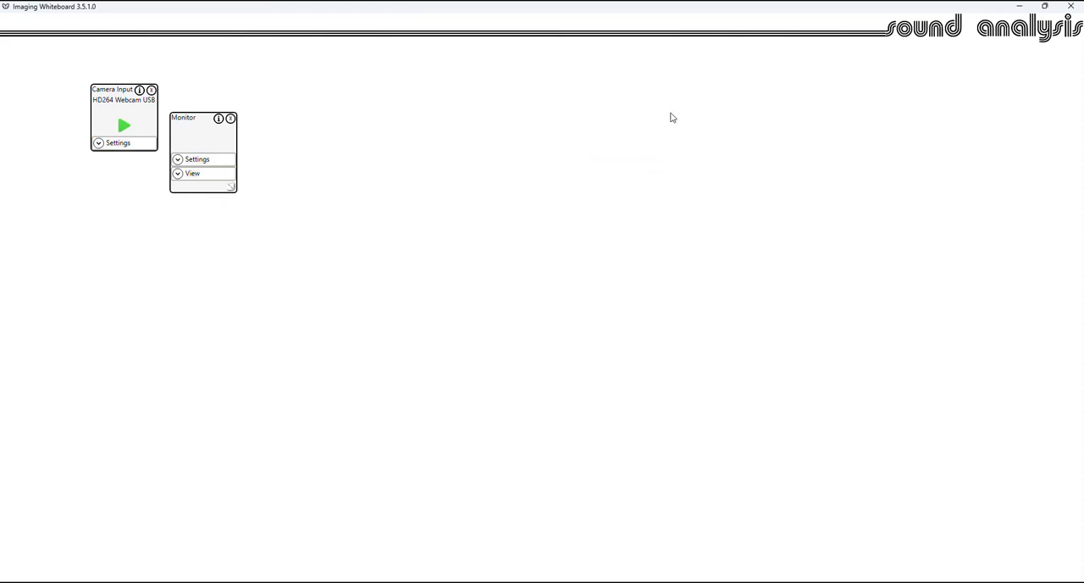
- Expand the Monitor's view and start the camera with the Camera Input block connected to it
click(681, 160)
drag(133, 100, 694, 120)
click(123, 130)
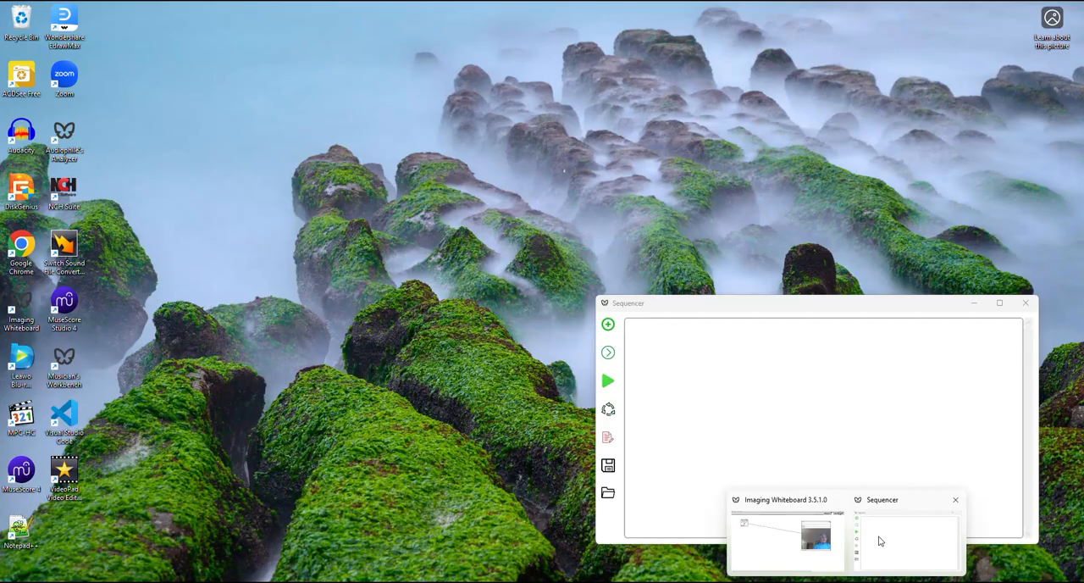
- Add a Sequencer step named Raw Video with a step time of 2 seconds
click(873, 508)
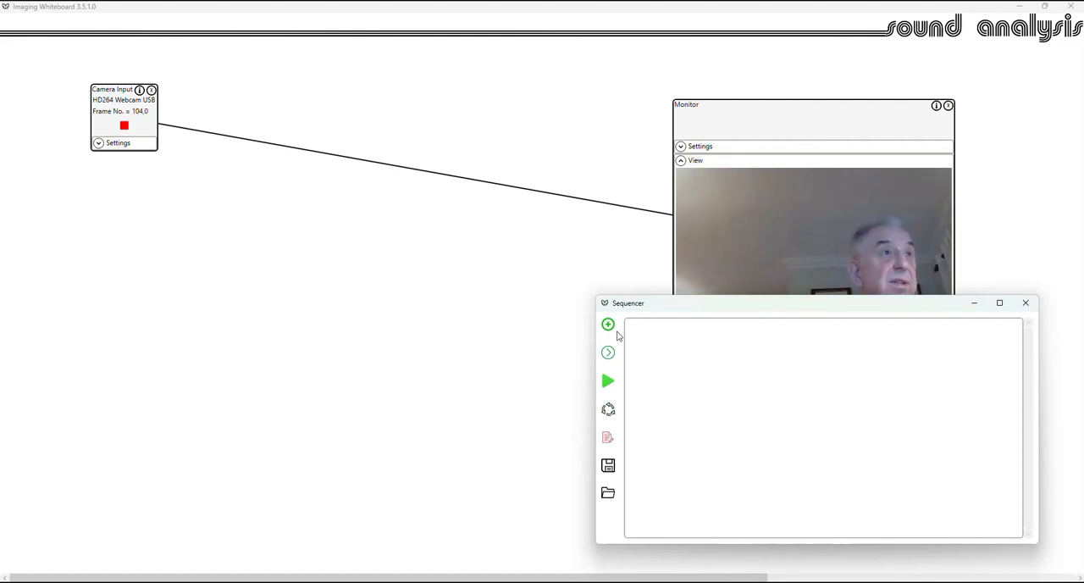
click(608, 324)
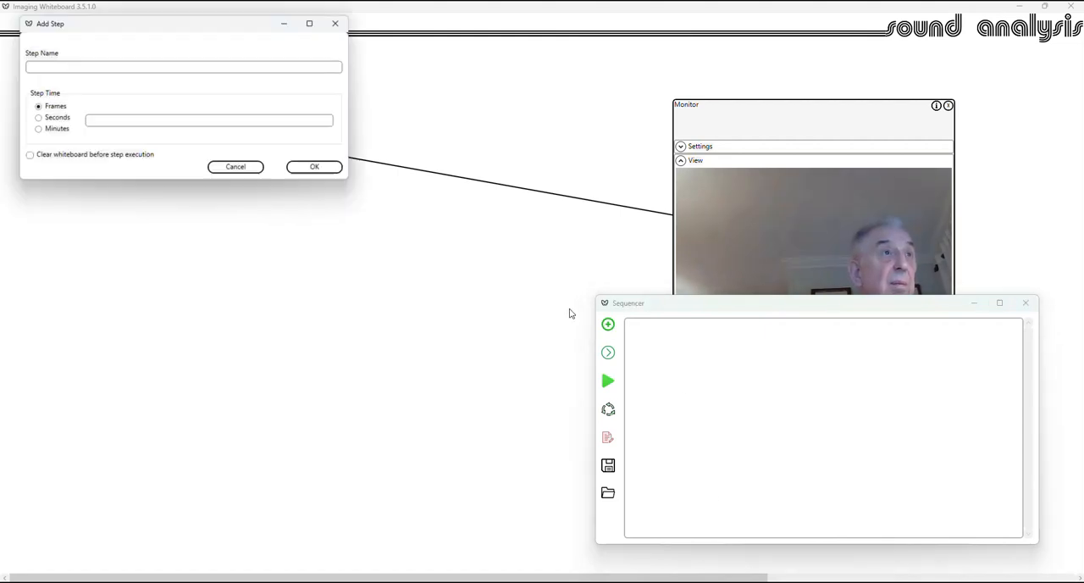
click(65, 67)
text(Ra)
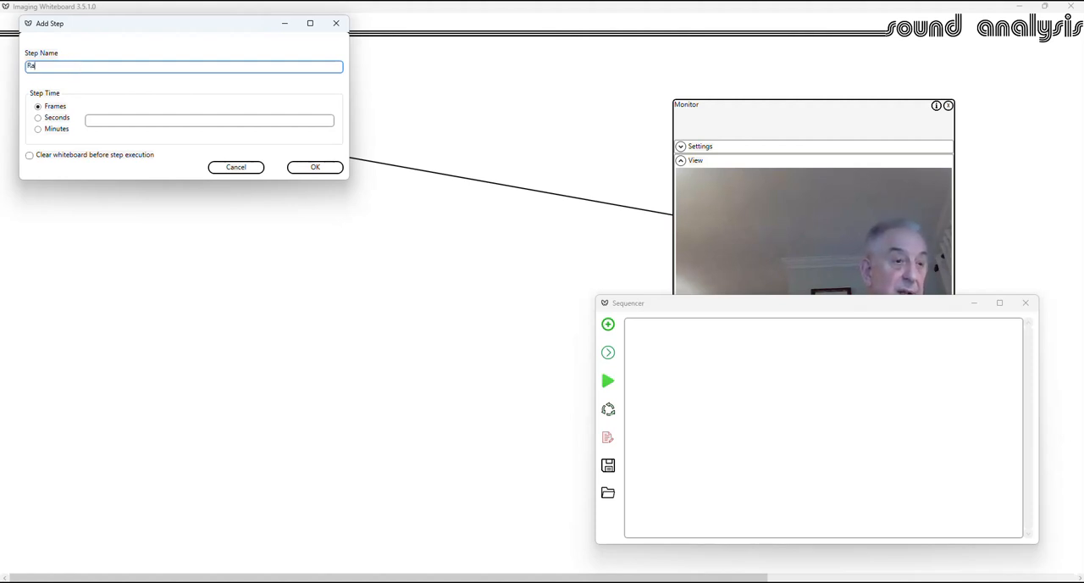
text(w Video)
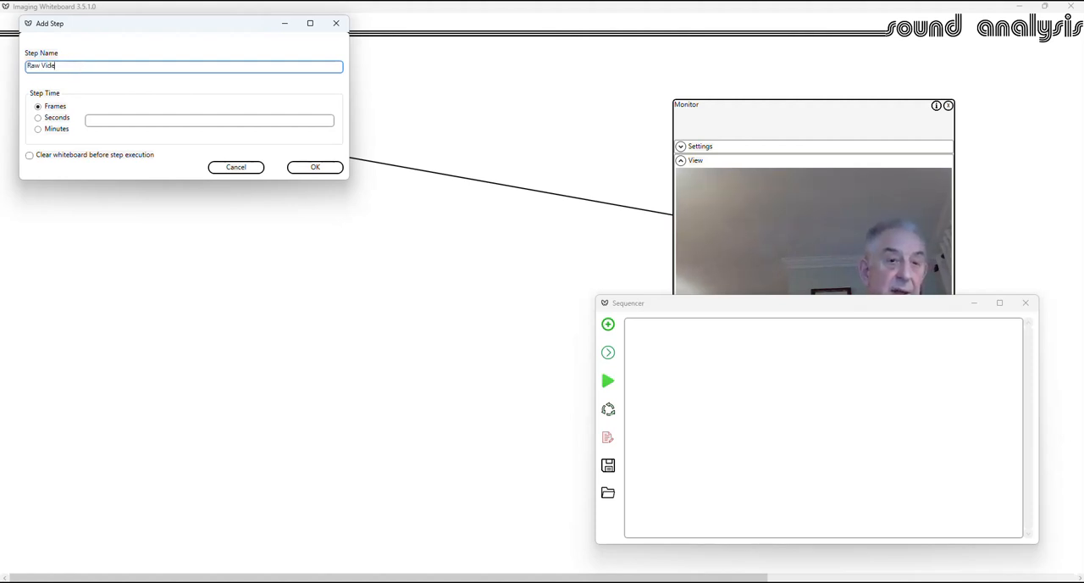
click(56, 119)
click(119, 122)
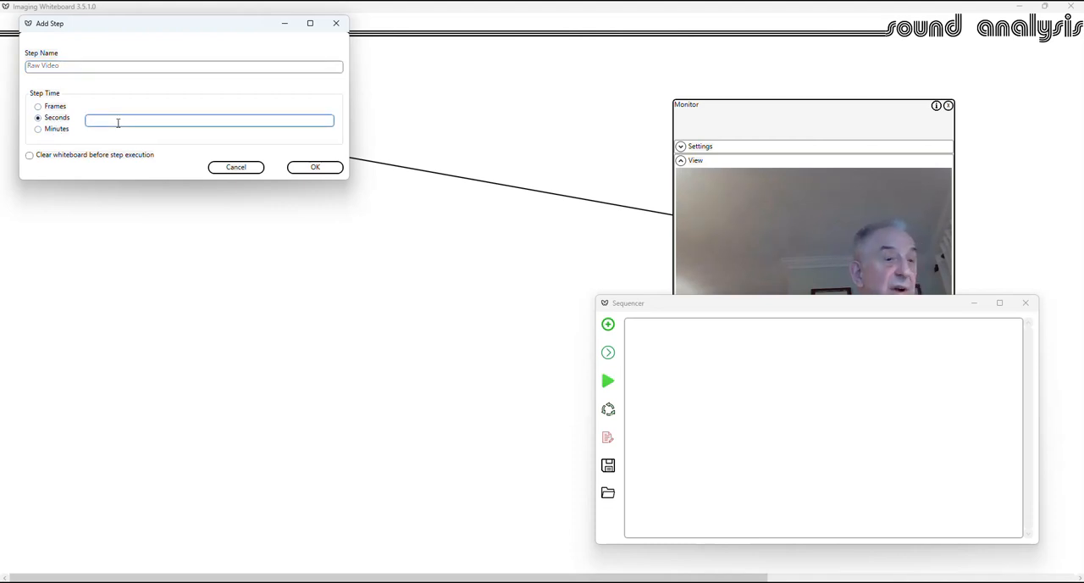
text(2)
click(312, 168)
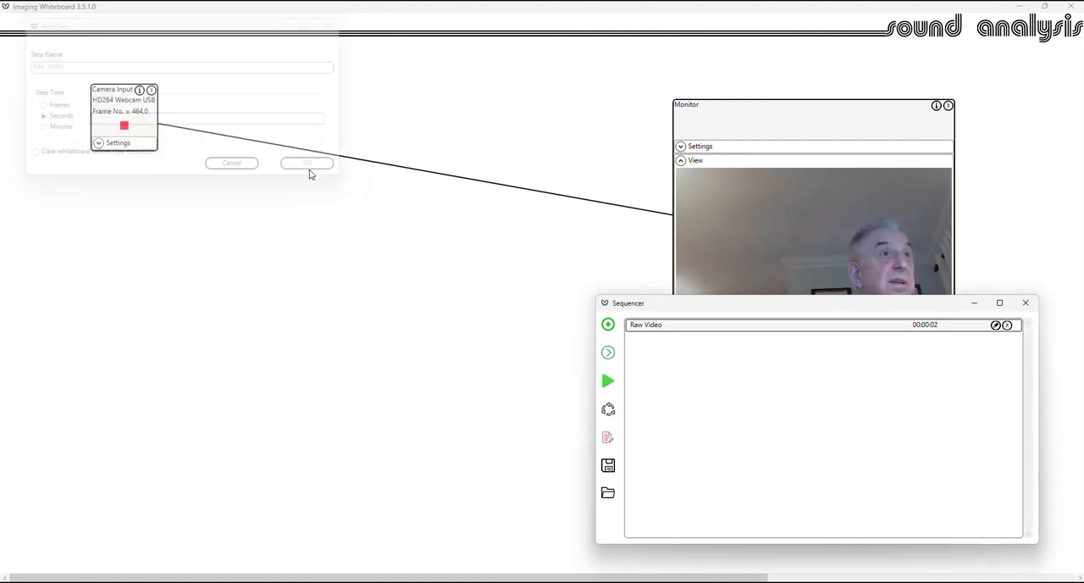
- Return to the whiteboard and add a Convolution block from the spatial operations
click(267, 230)
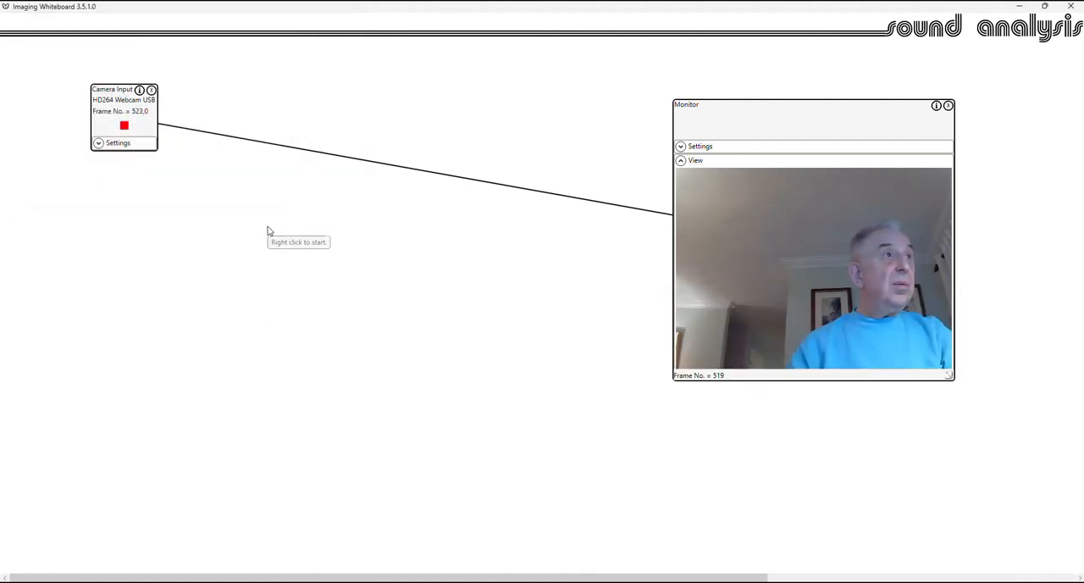
right_click(267, 230)
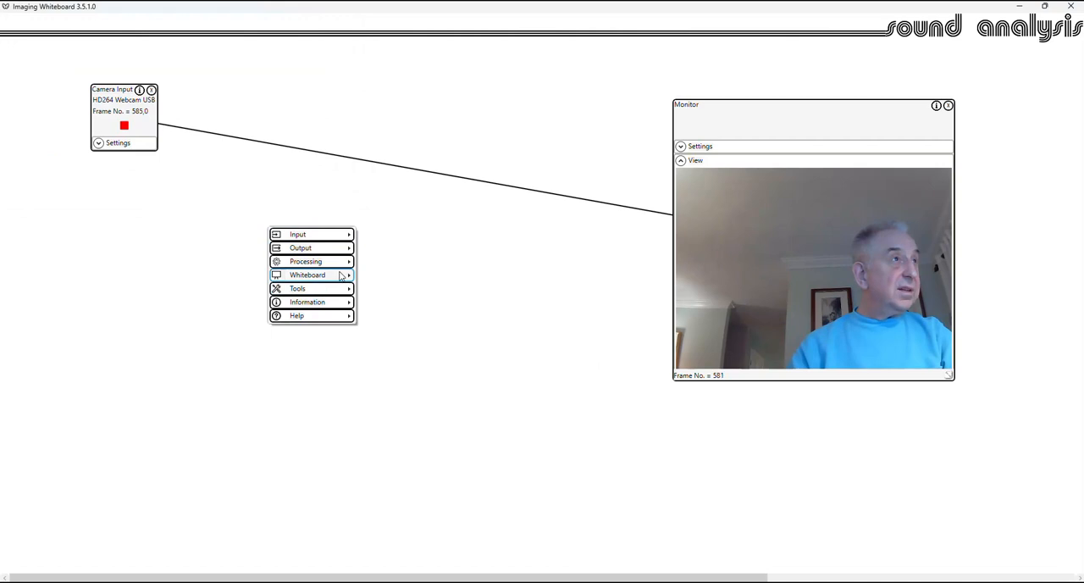
mouse_move(343, 267)
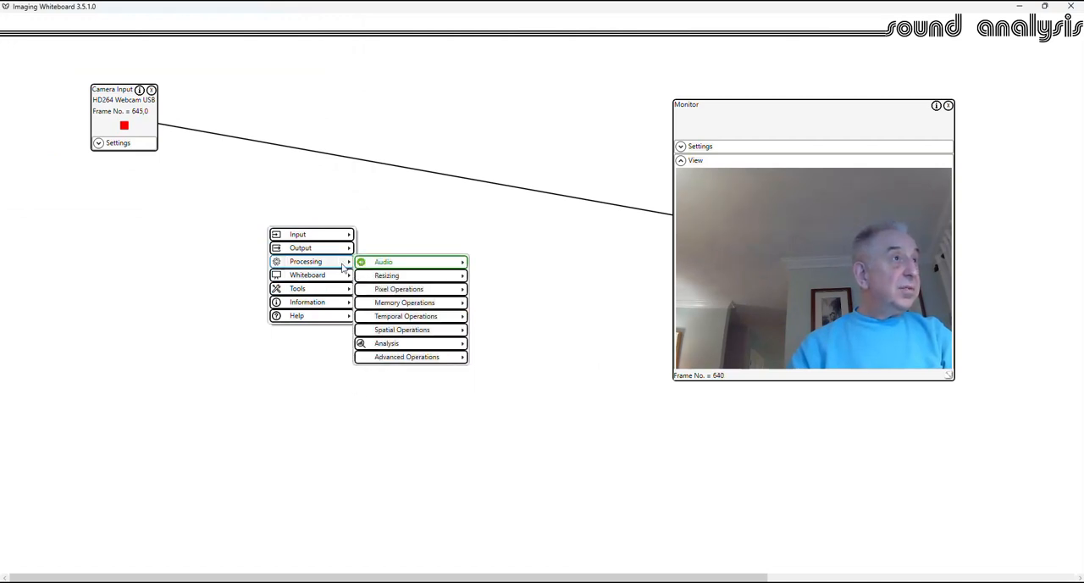
mouse_move(415, 330)
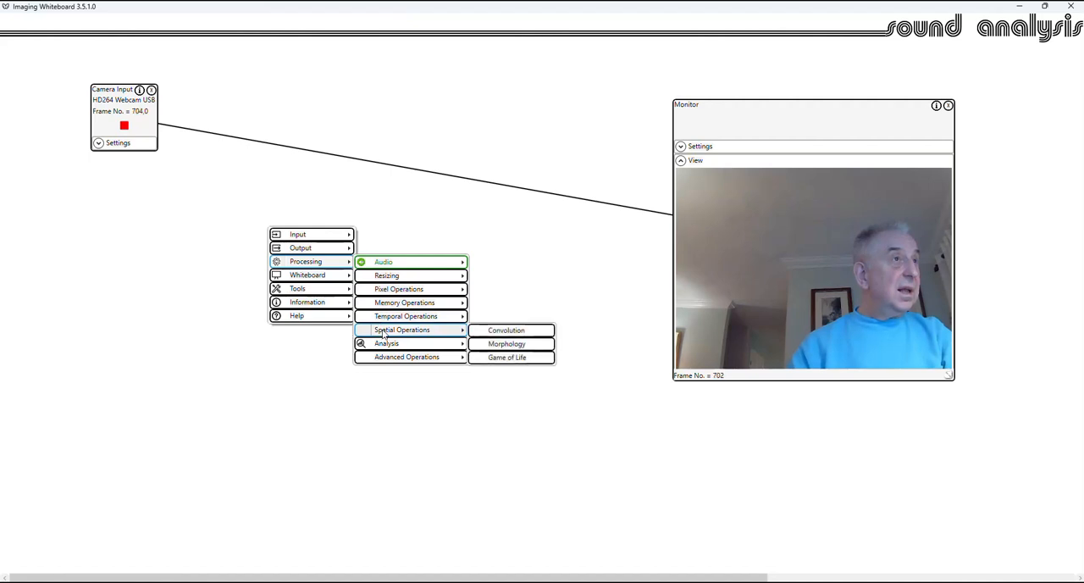
click(506, 329)
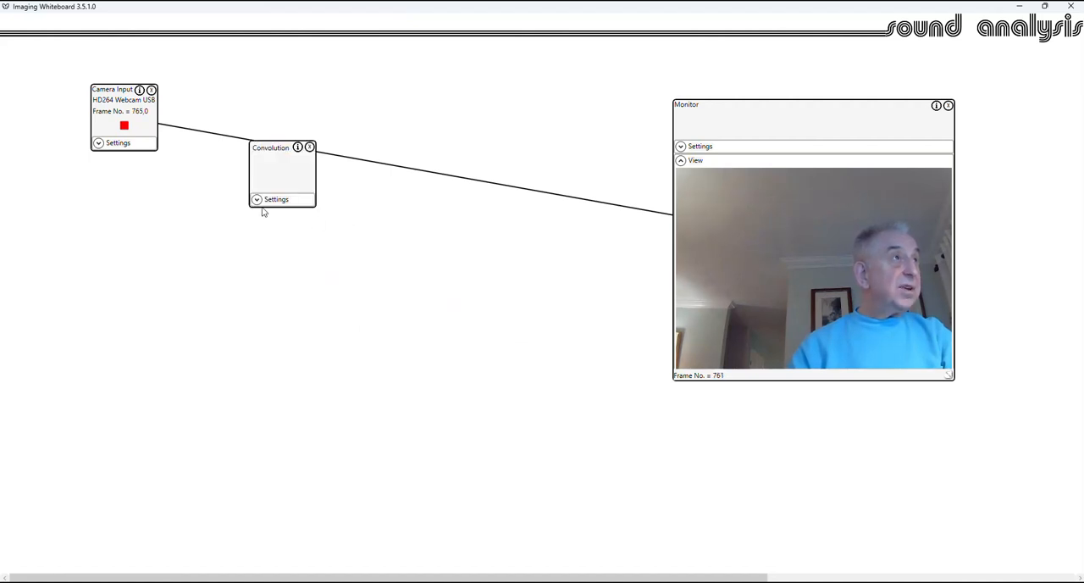
- Set the convolution to 3 x 3 Sobel Full (edge detection) and connect the block between Camera Input and Monitor
click(256, 200)
click(283, 235)
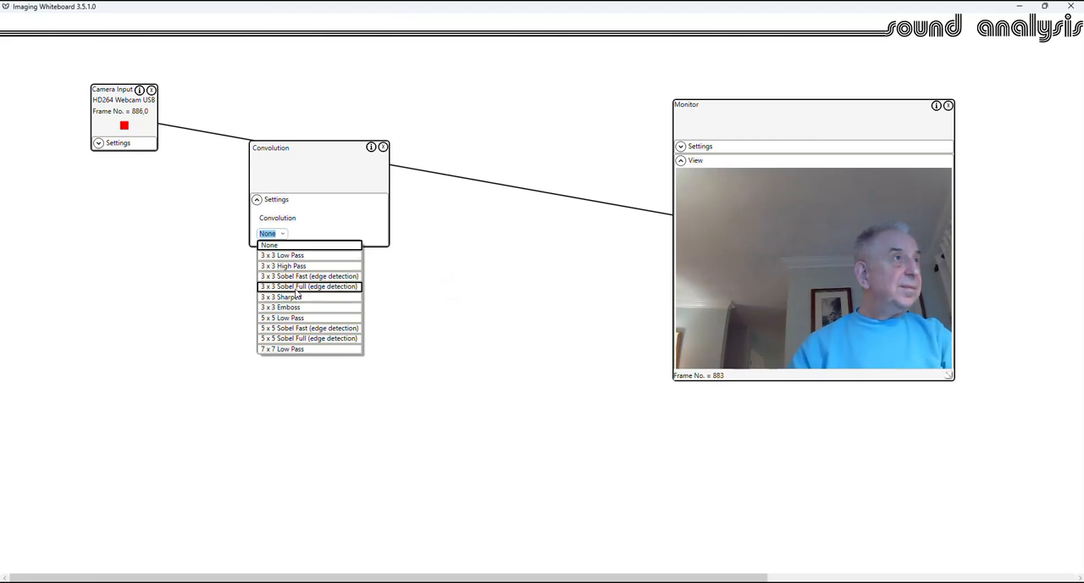
click(295, 288)
click(258, 201)
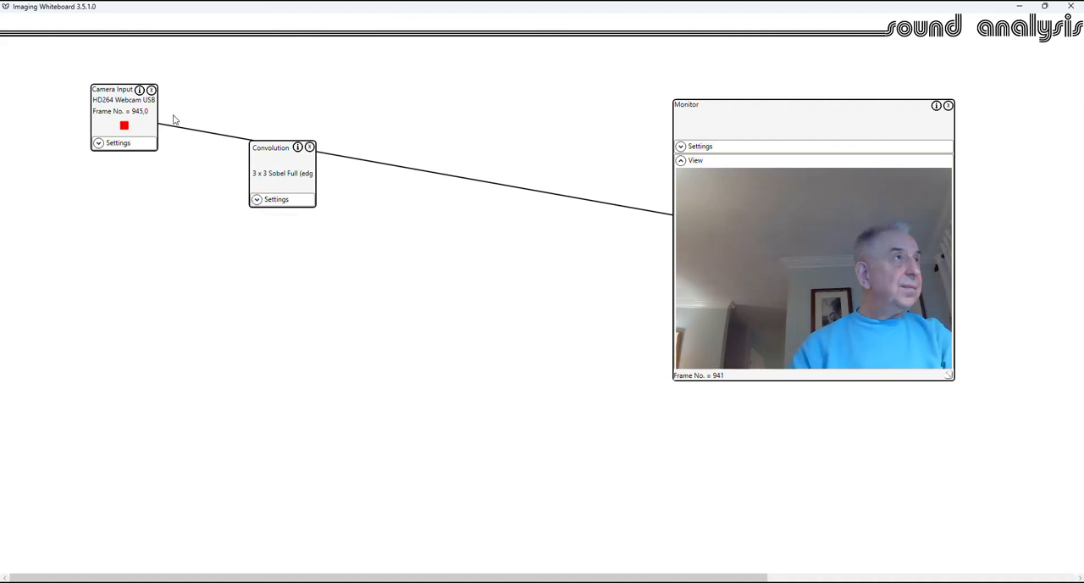
drag(140, 99, 269, 151)
drag(311, 180, 700, 115)
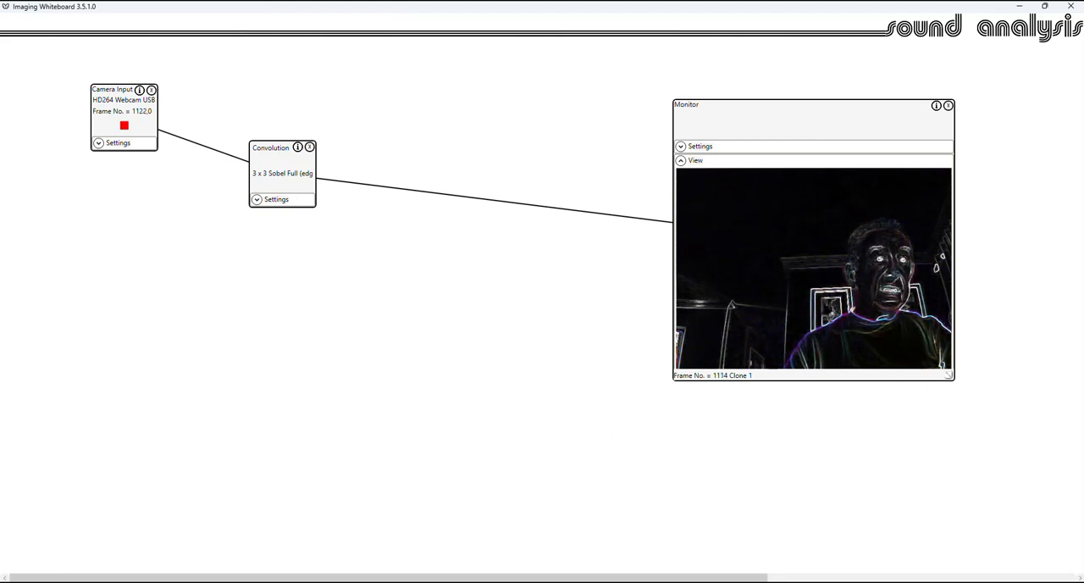
- Add a second Sequencer step named Sobel with a step time of 2 seconds, and return to the whiteboard
mouse_move(870, 582)
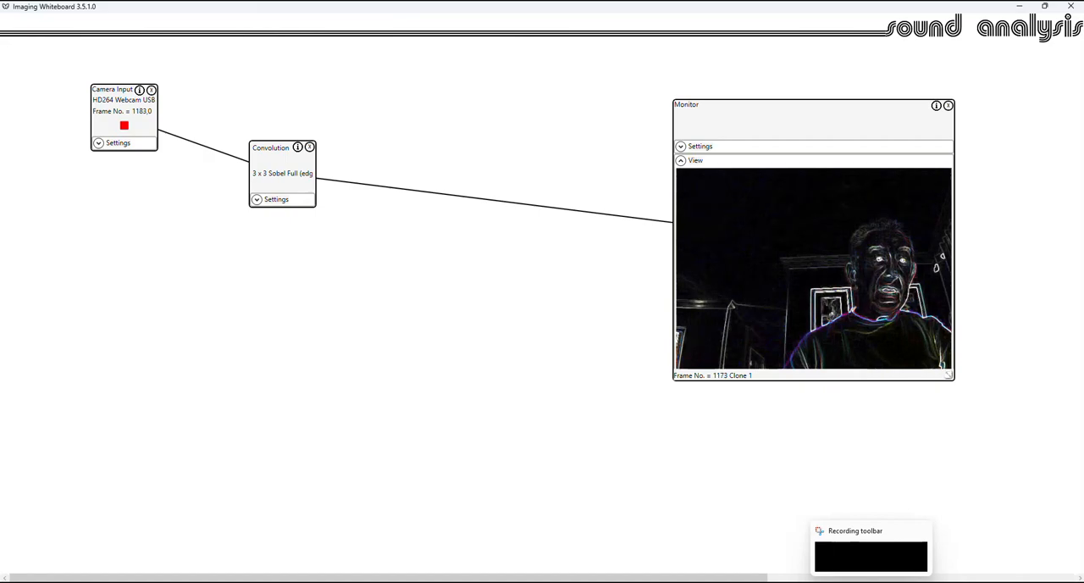
click(879, 564)
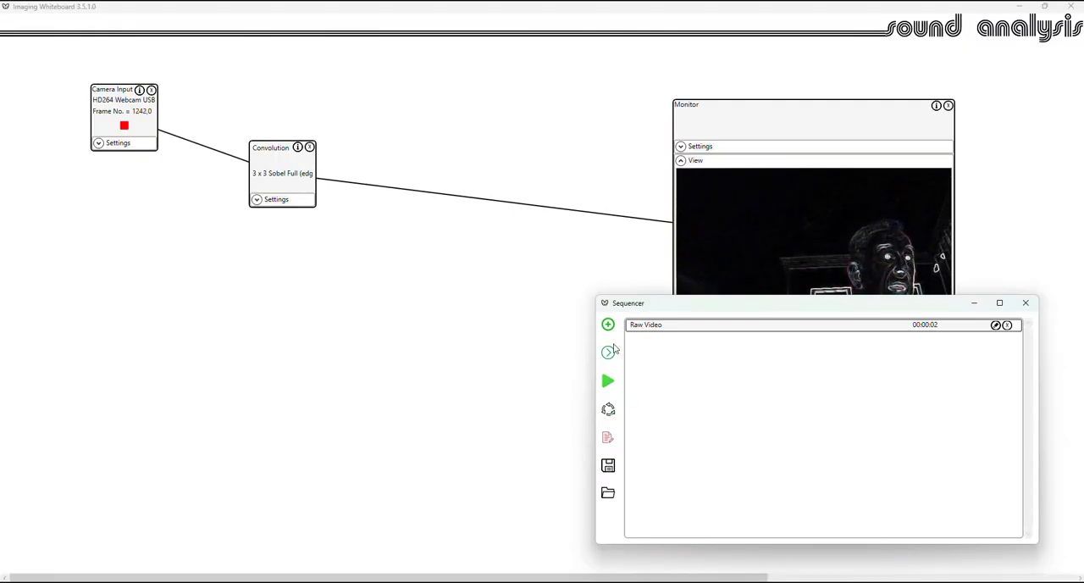
click(608, 325)
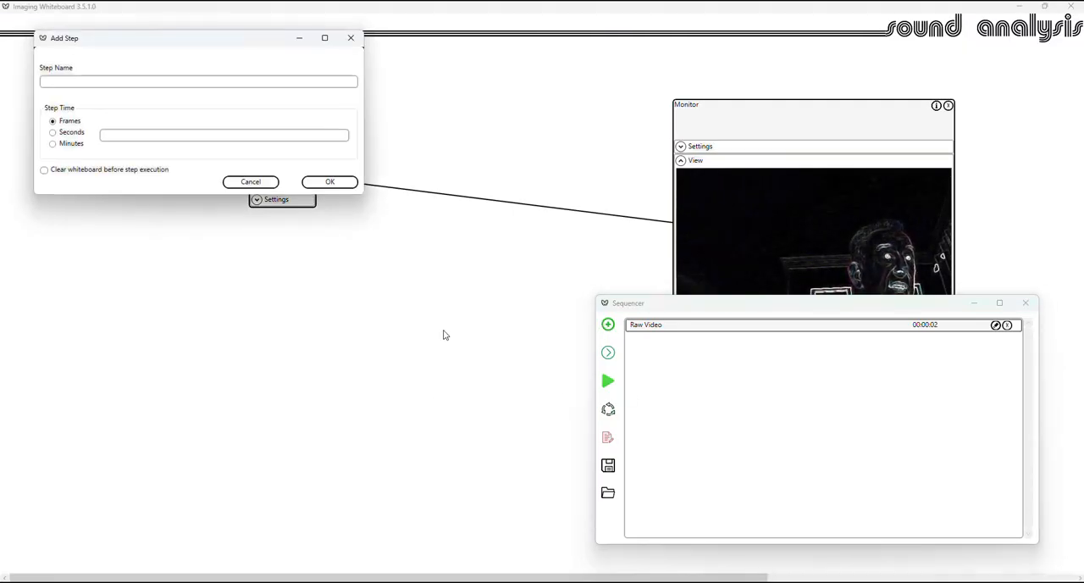
click(76, 81)
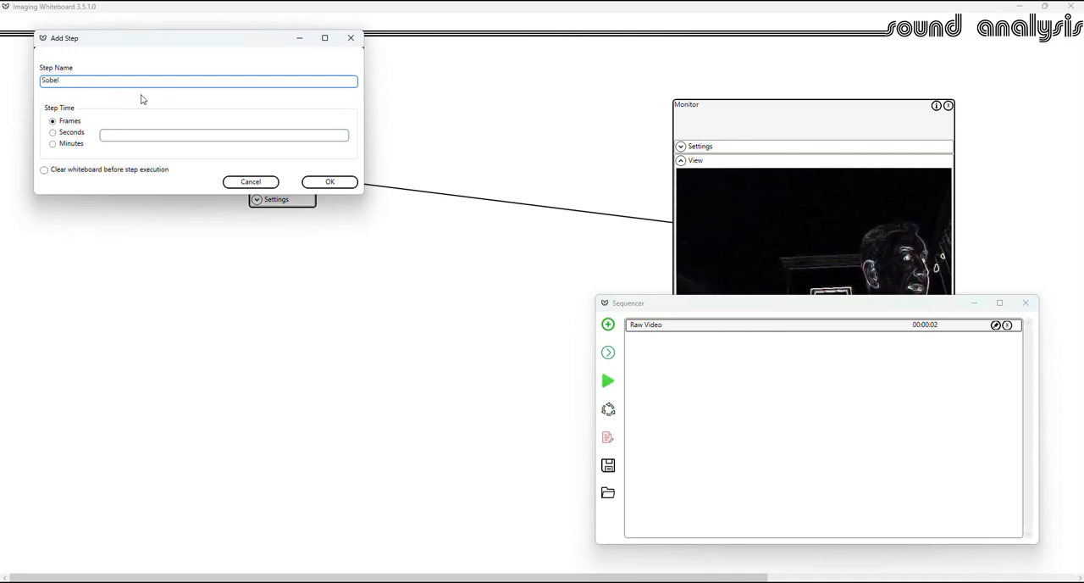
click(54, 133)
click(108, 138)
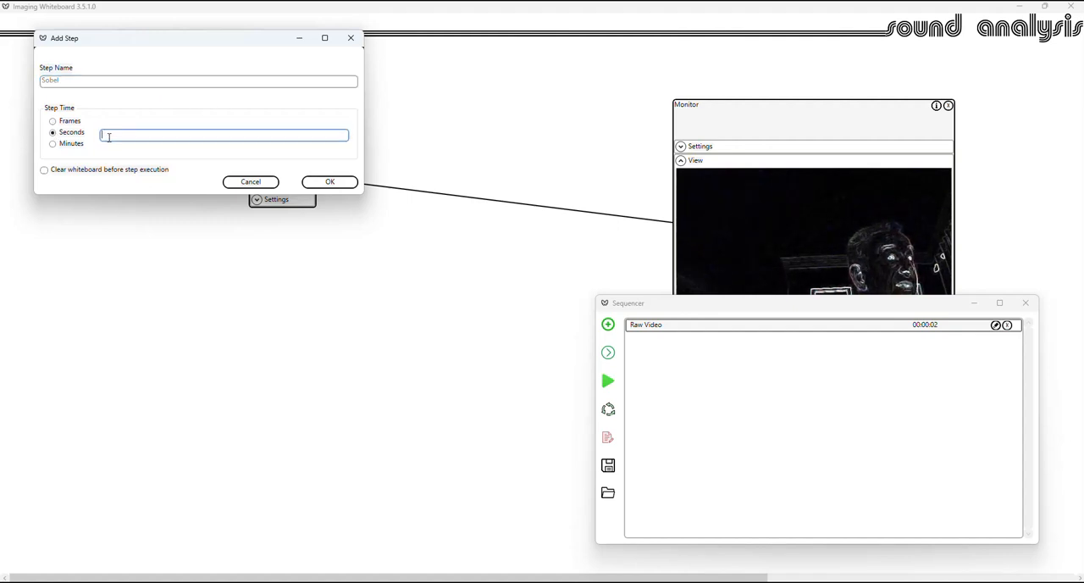
click(330, 182)
click(318, 296)
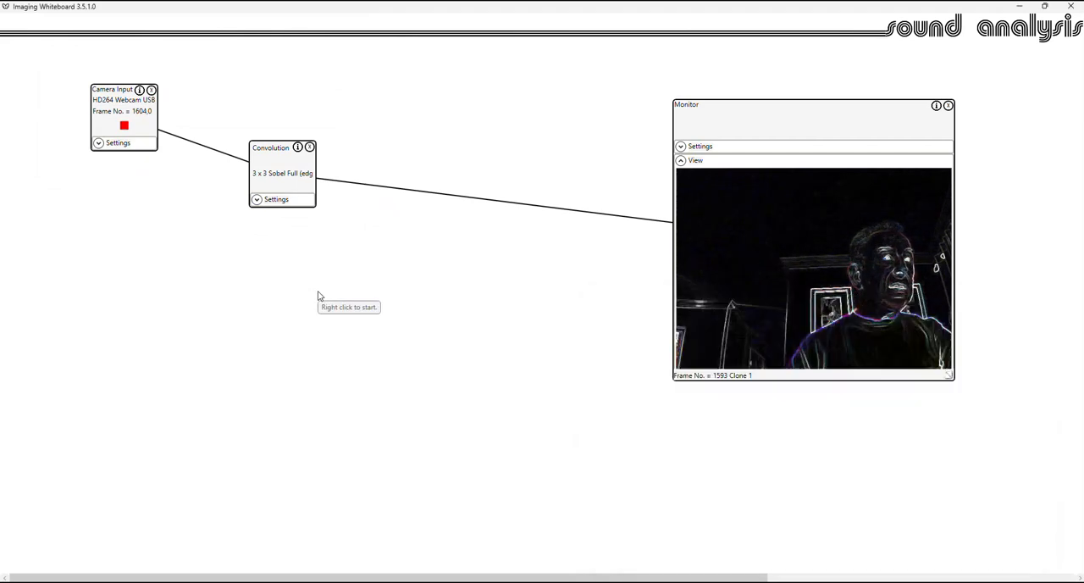
- Add a Morphology block from the spatial operations between Convolution and Monitor, and set its operation to Gradient Thresholding
right_click(318, 295)
mouse_move(402, 330)
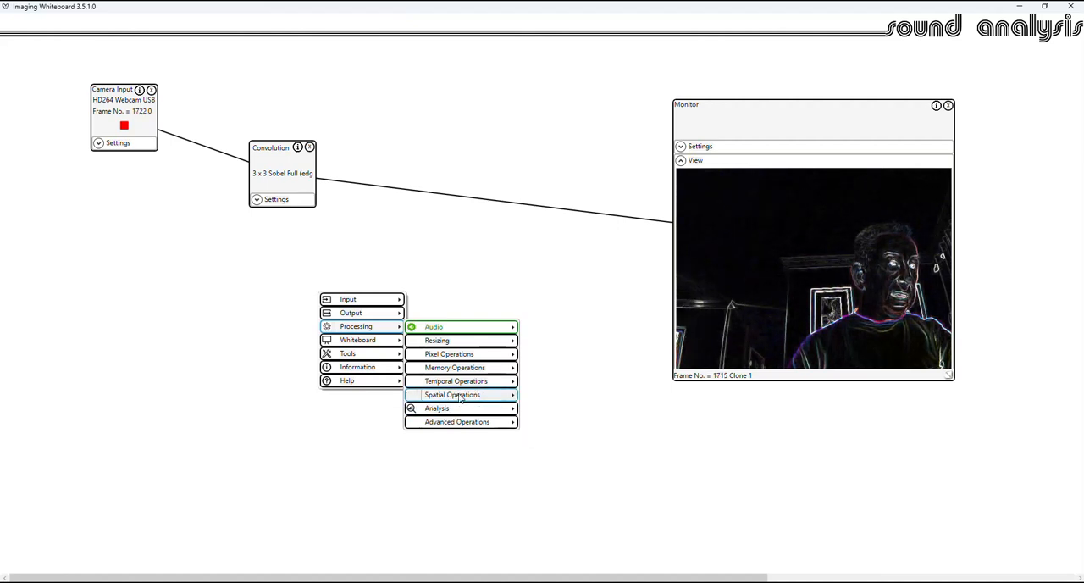
mouse_move(462, 398)
click(551, 410)
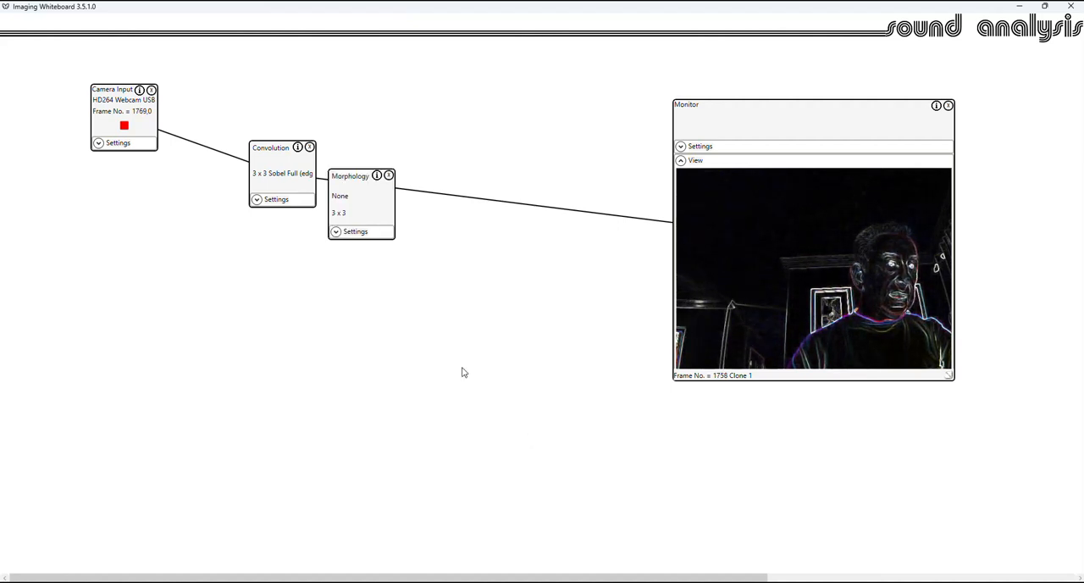
click(335, 231)
click(362, 263)
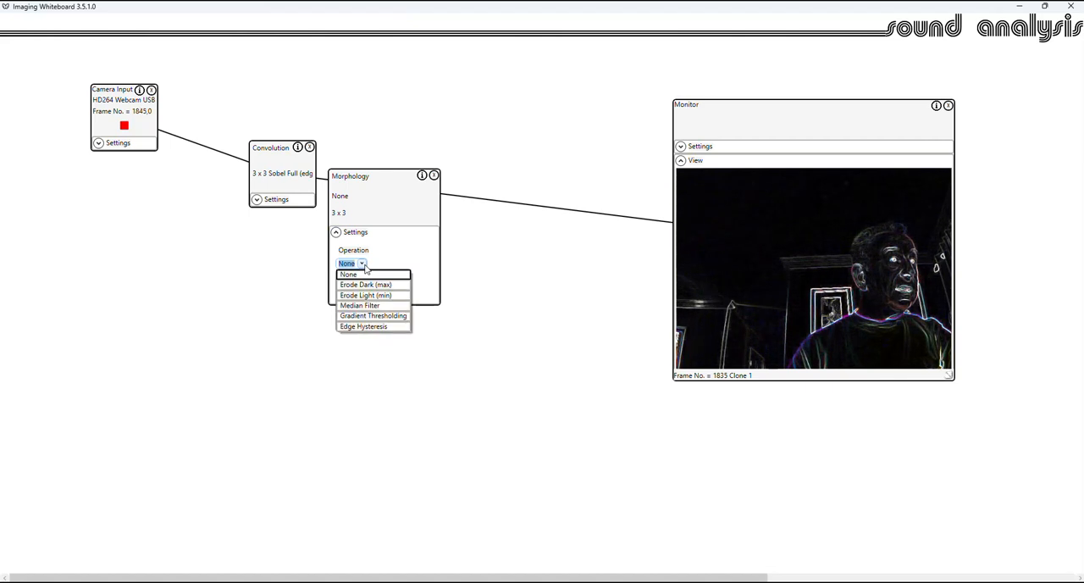
click(373, 315)
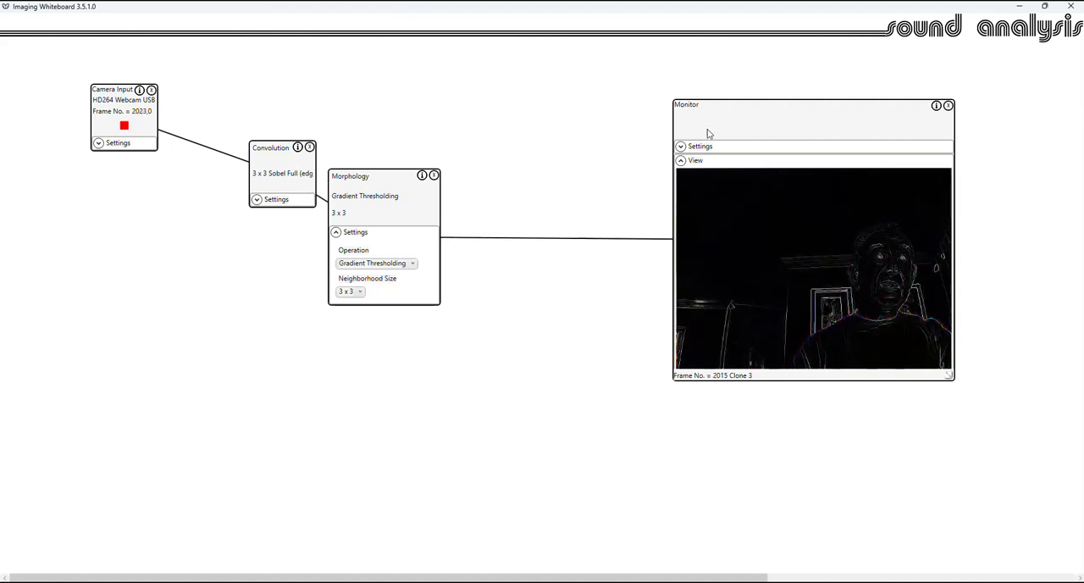
right_click(510, 432)
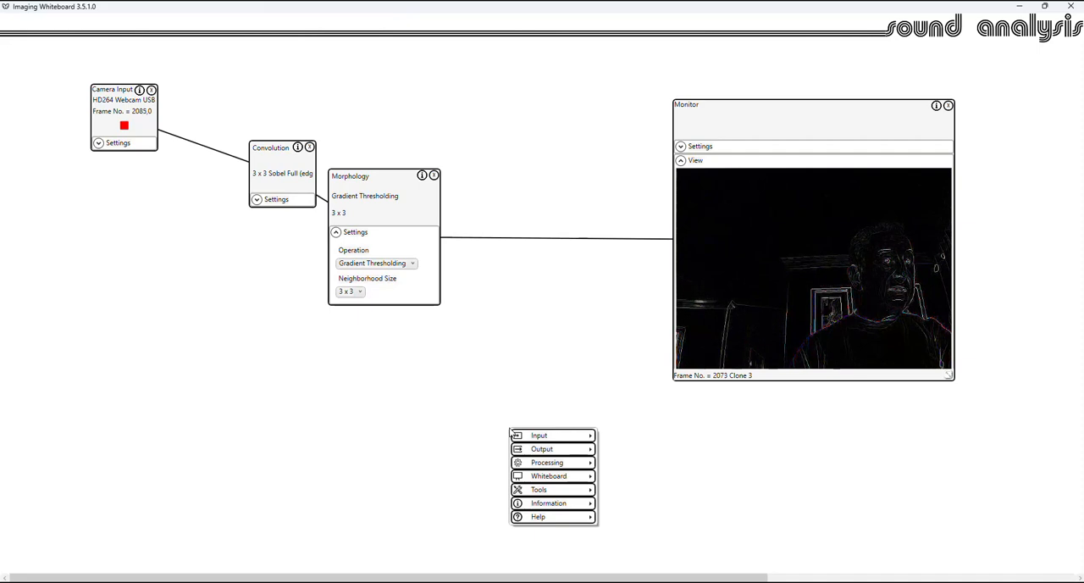
key(Escape)
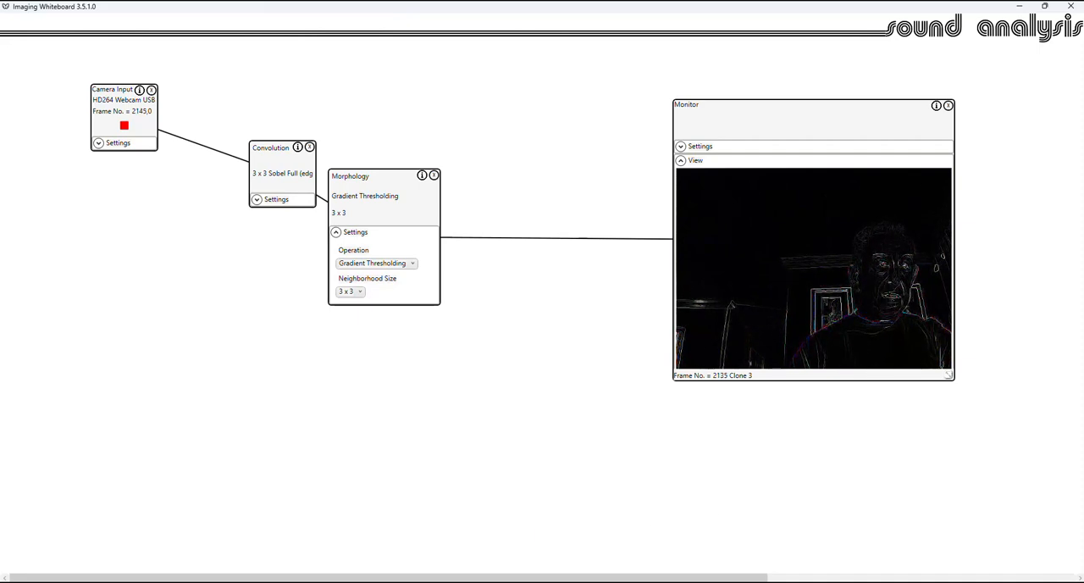
- Add a third Sequencer step named GT with a step time of 2 seconds
click(890, 556)
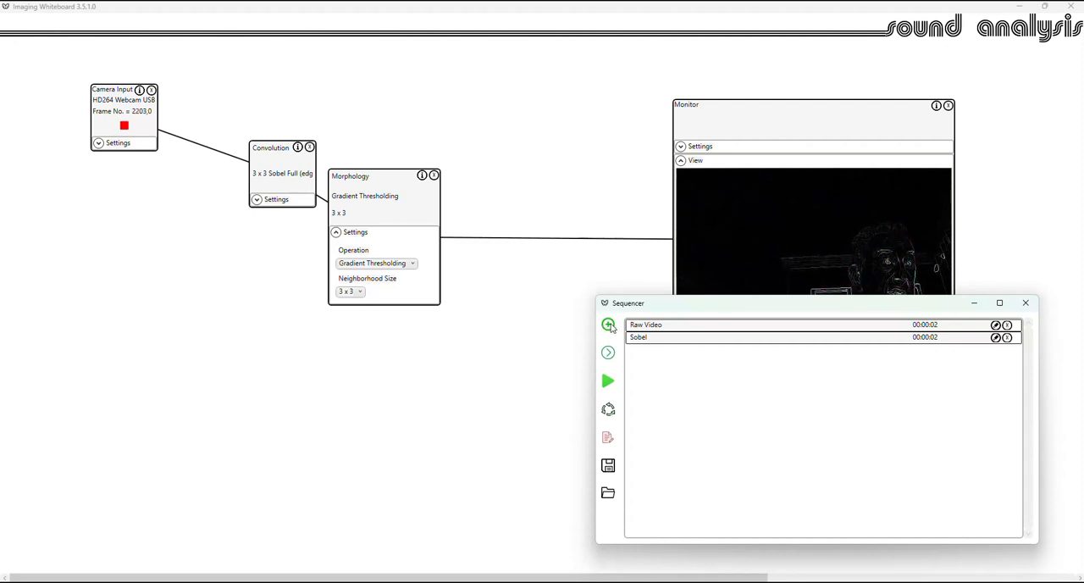
click(608, 325)
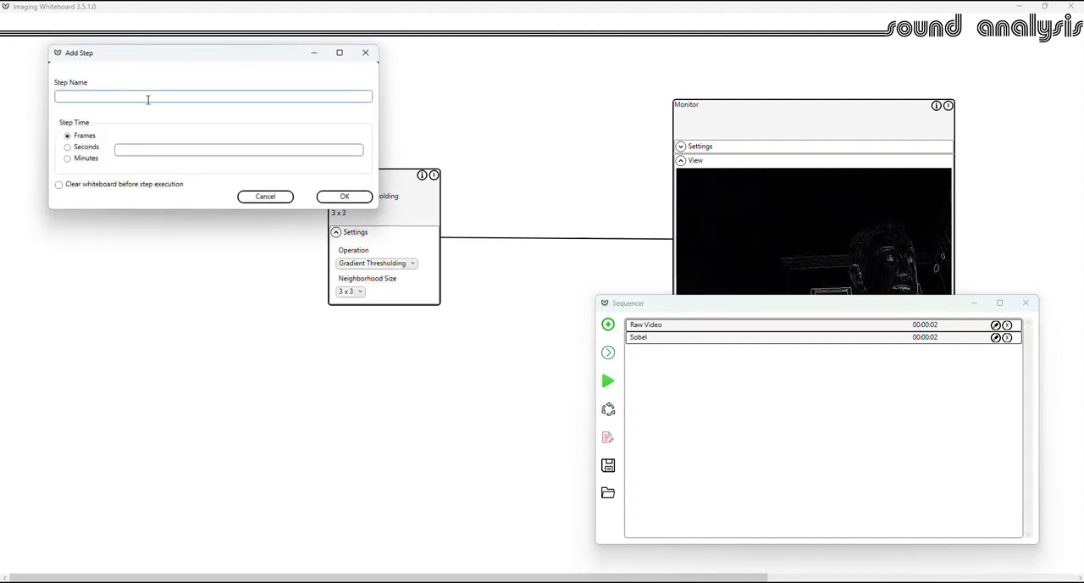
click(104, 99)
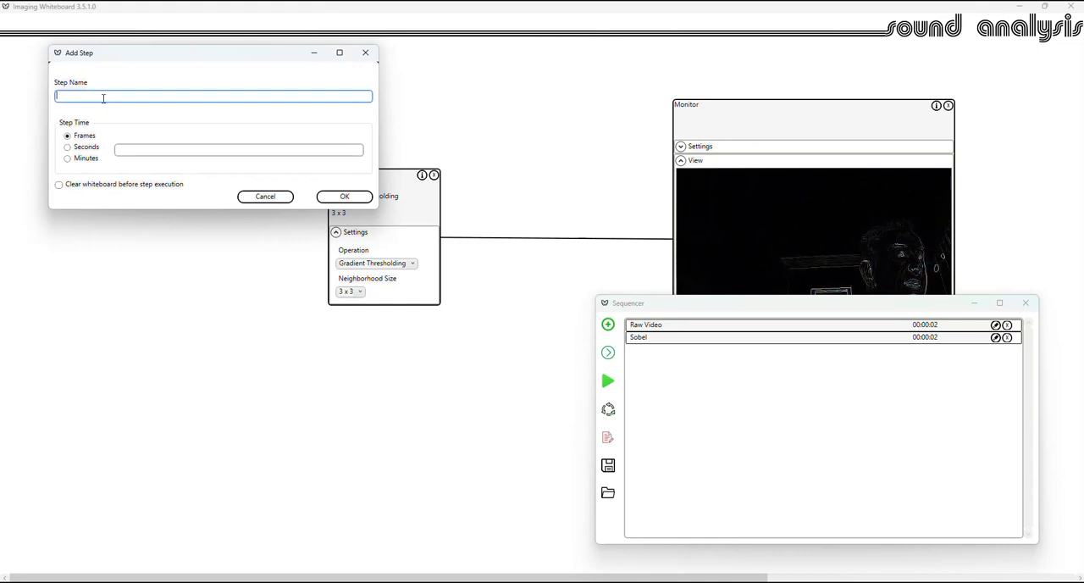
text(GT)
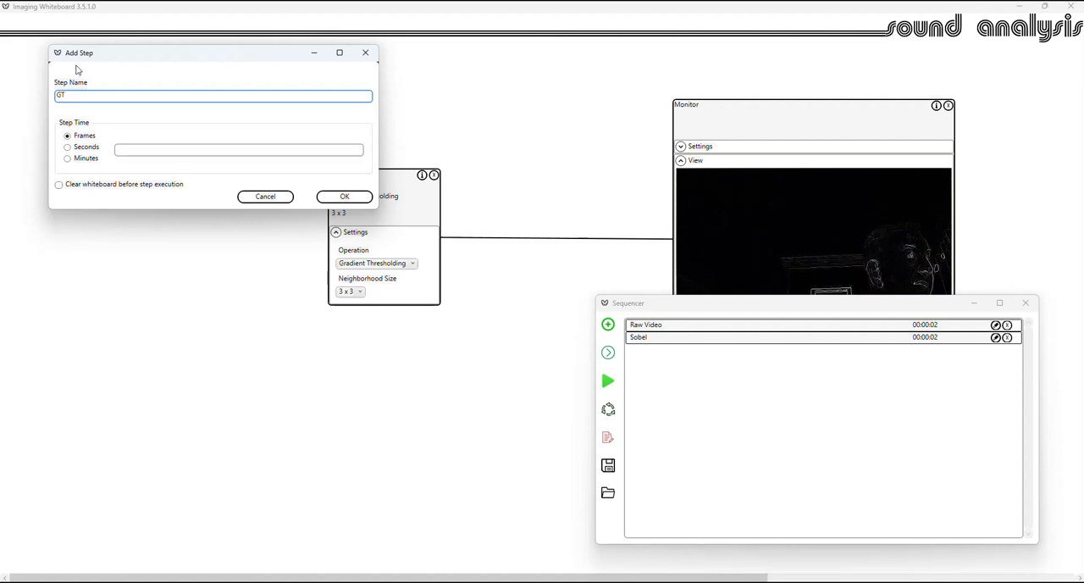
click(88, 148)
click(127, 152)
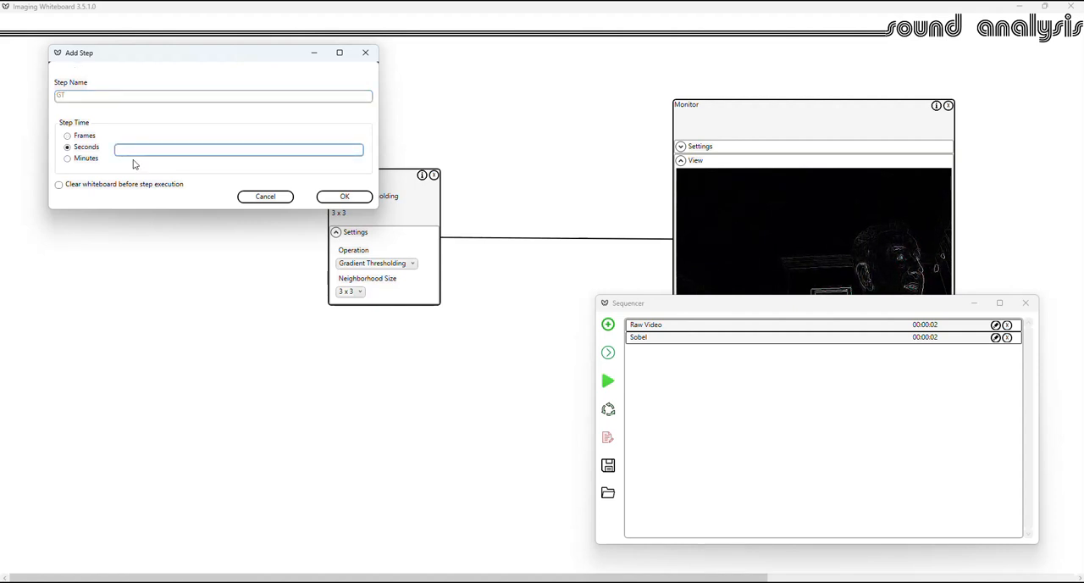
text(2)
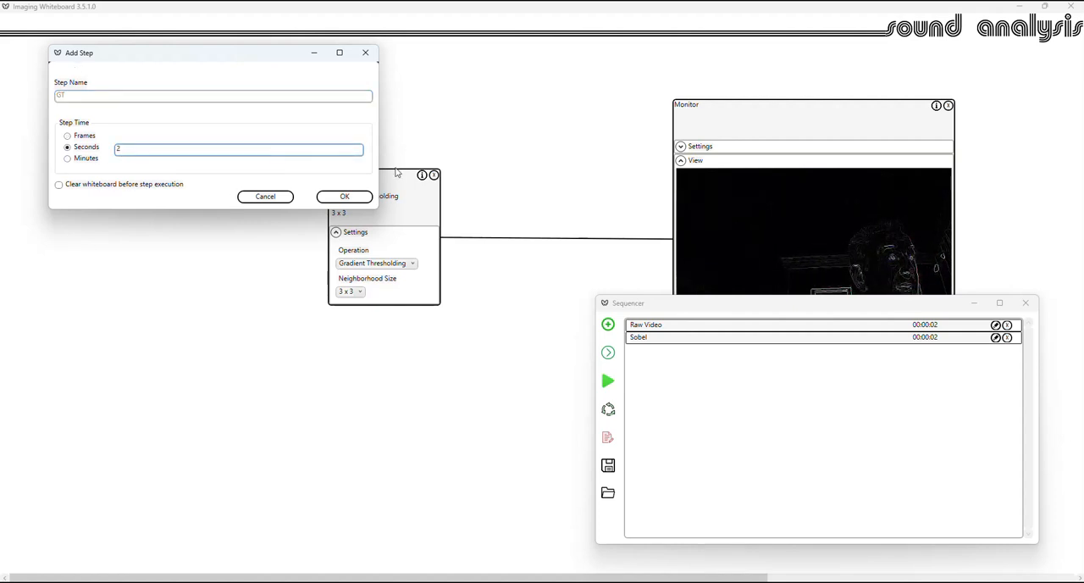
click(343, 197)
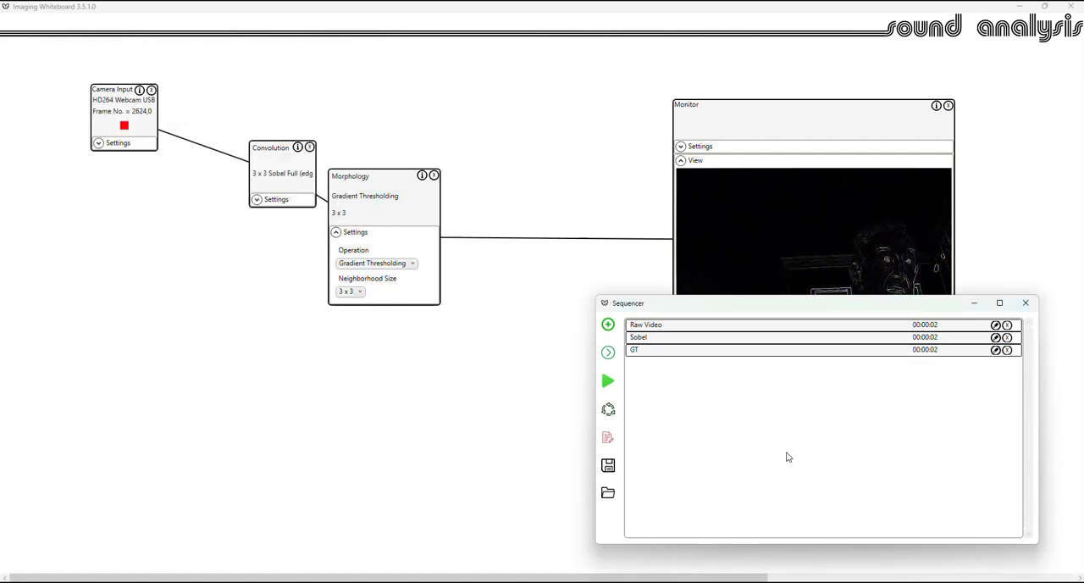
- Move the Sequencer window clear of the blocks and execute the Raw Video, Sobel and GT steps individually, ending on Sobel
drag(717, 307, 636, 334)
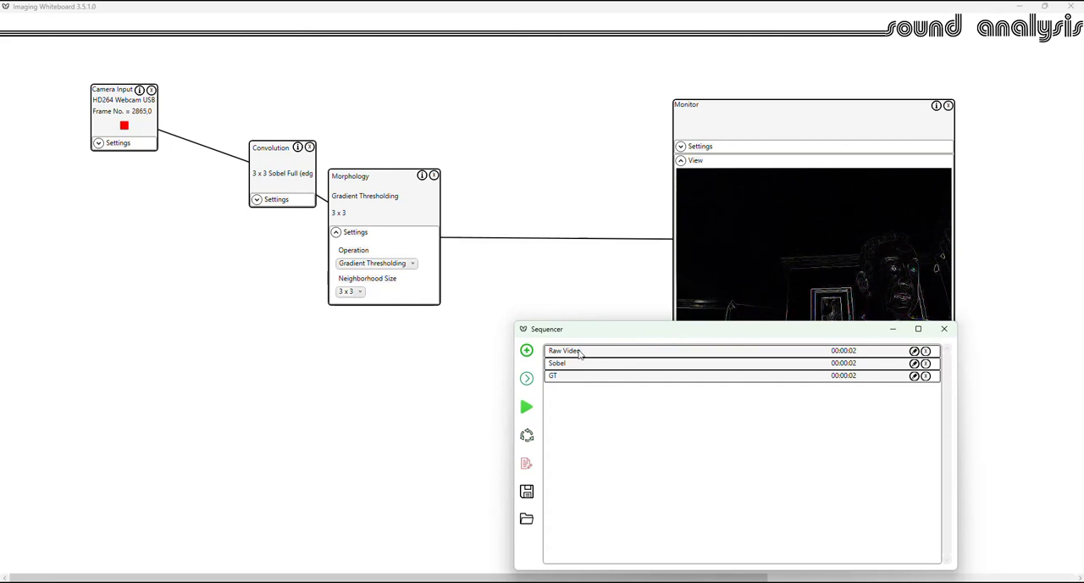
click(580, 354)
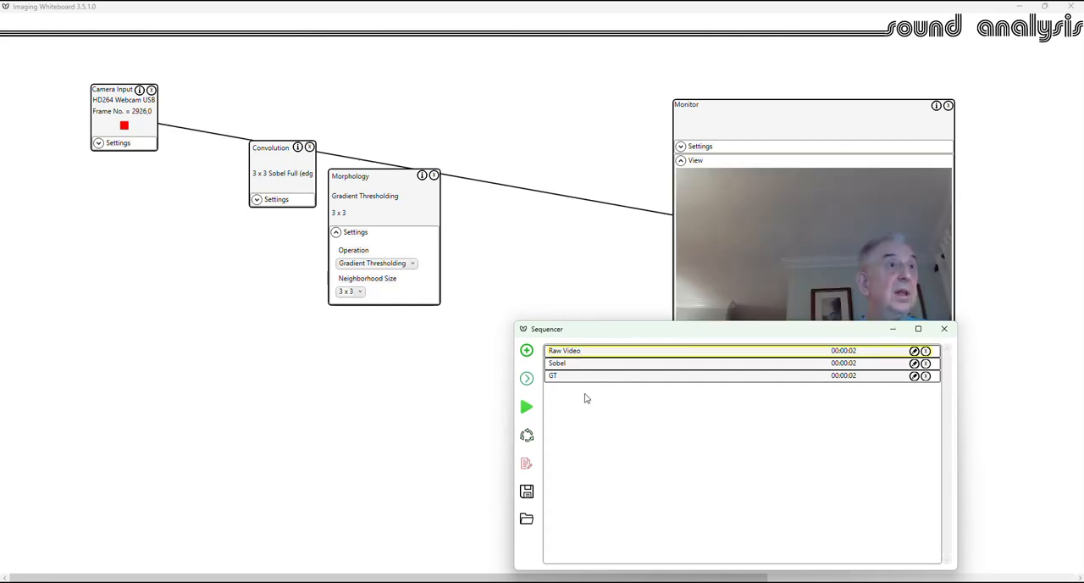
click(570, 367)
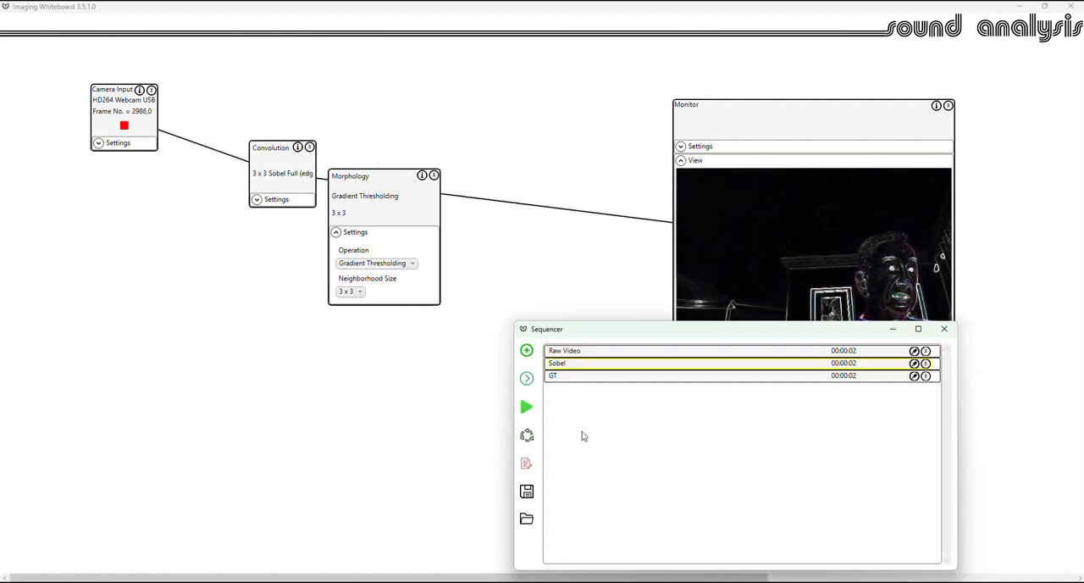
click(570, 380)
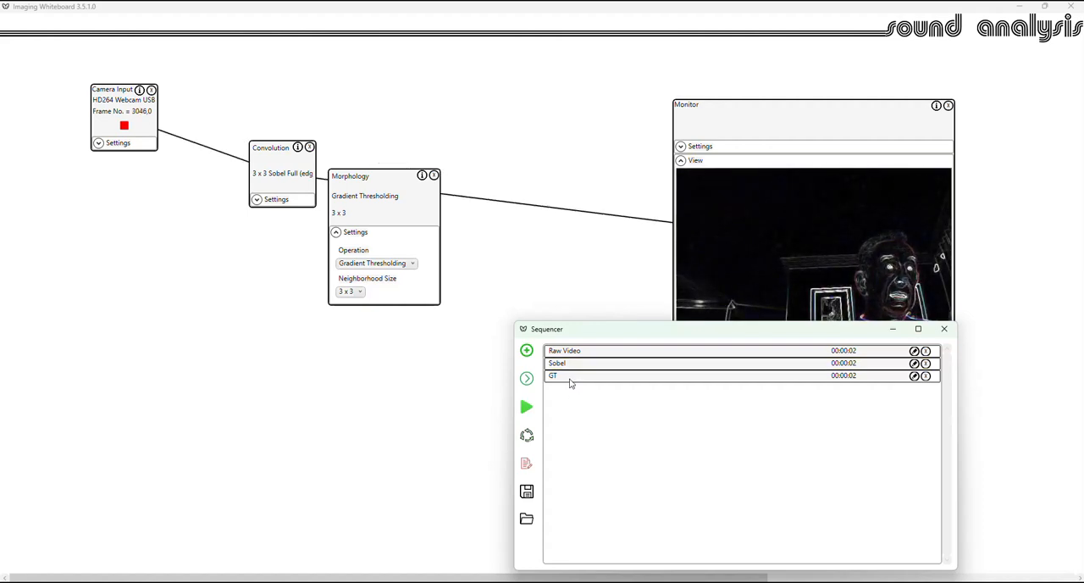
click(570, 381)
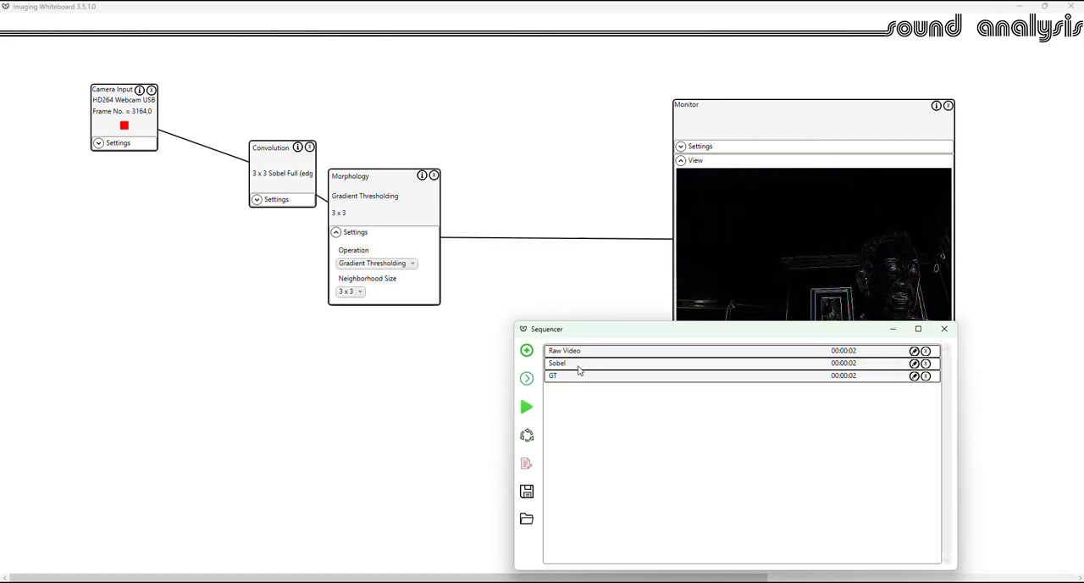
click(579, 365)
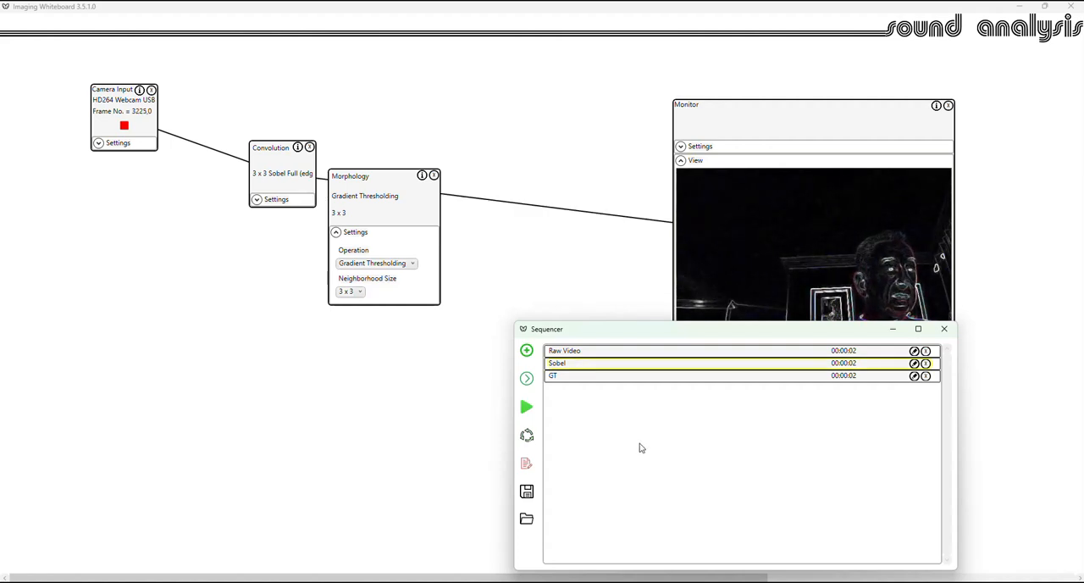
- Advance the sequence one step to GT, restart it from Raw Video, and single-step through Sobel and GT
click(527, 379)
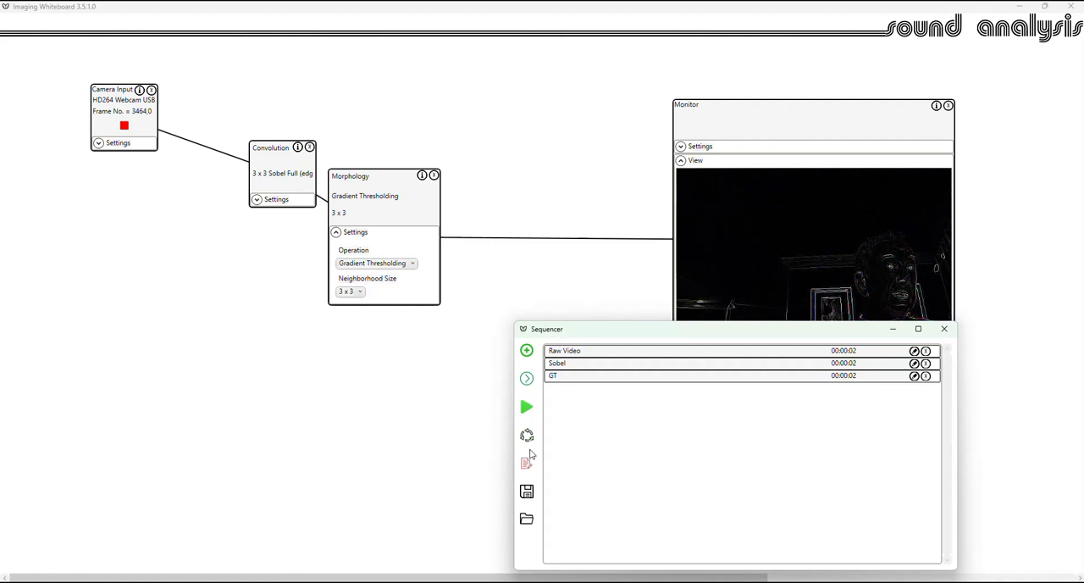
click(572, 351)
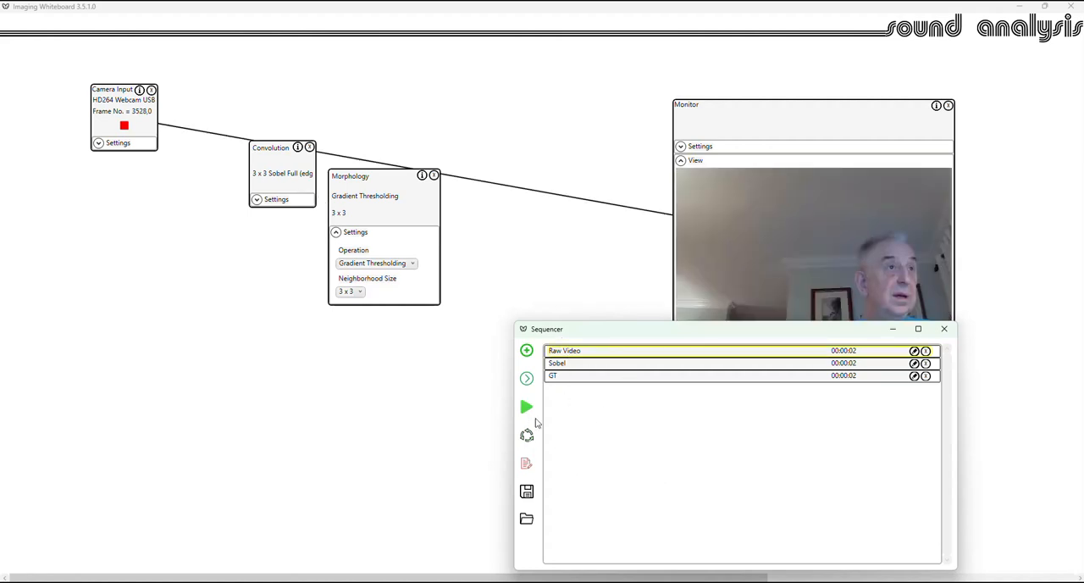
click(527, 380)
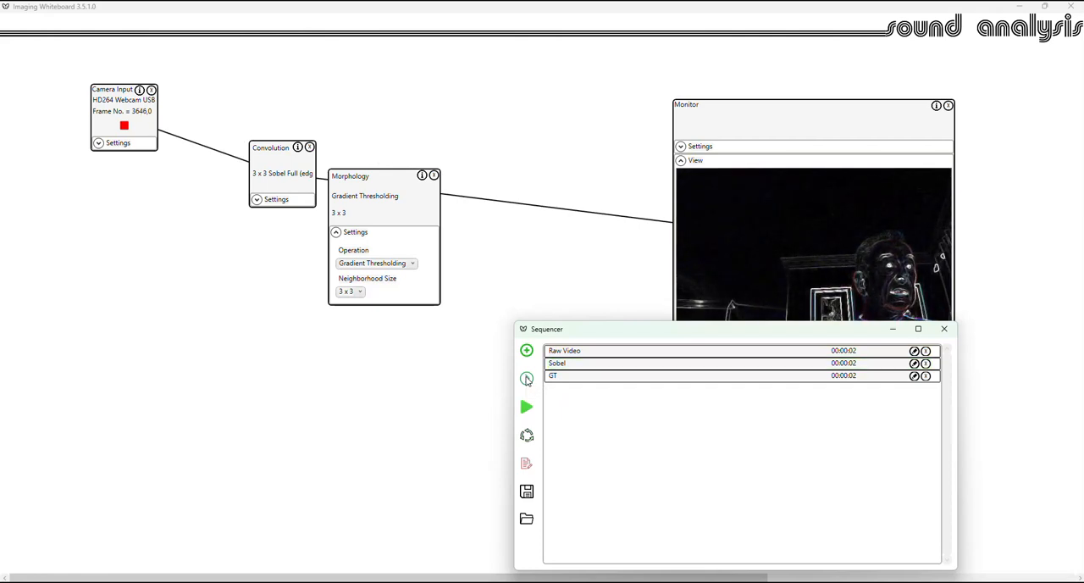
click(527, 379)
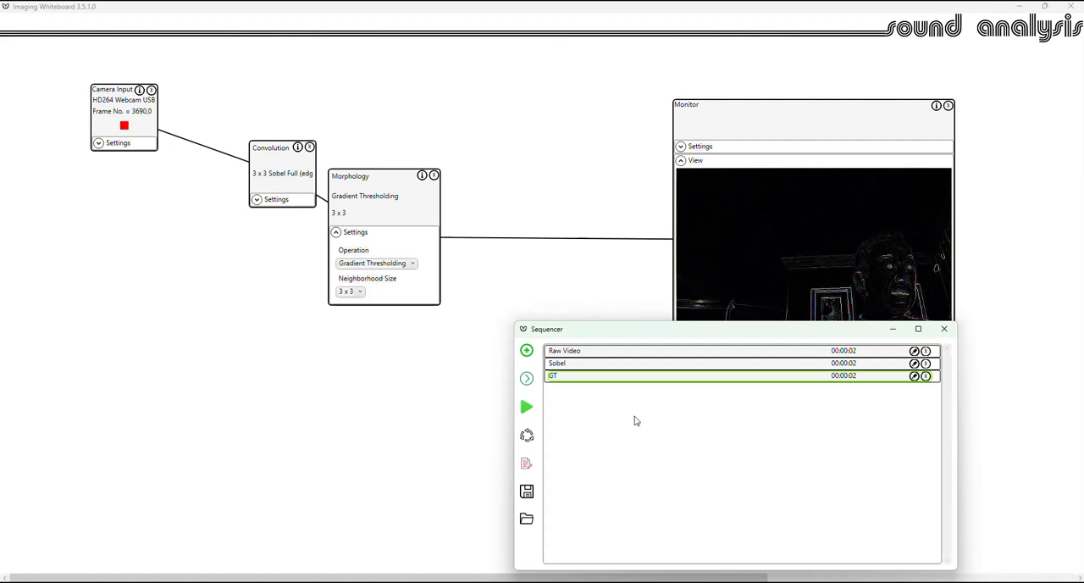
- Run the whole sequence once, and run it in a continuous loop before stopping it
click(526, 409)
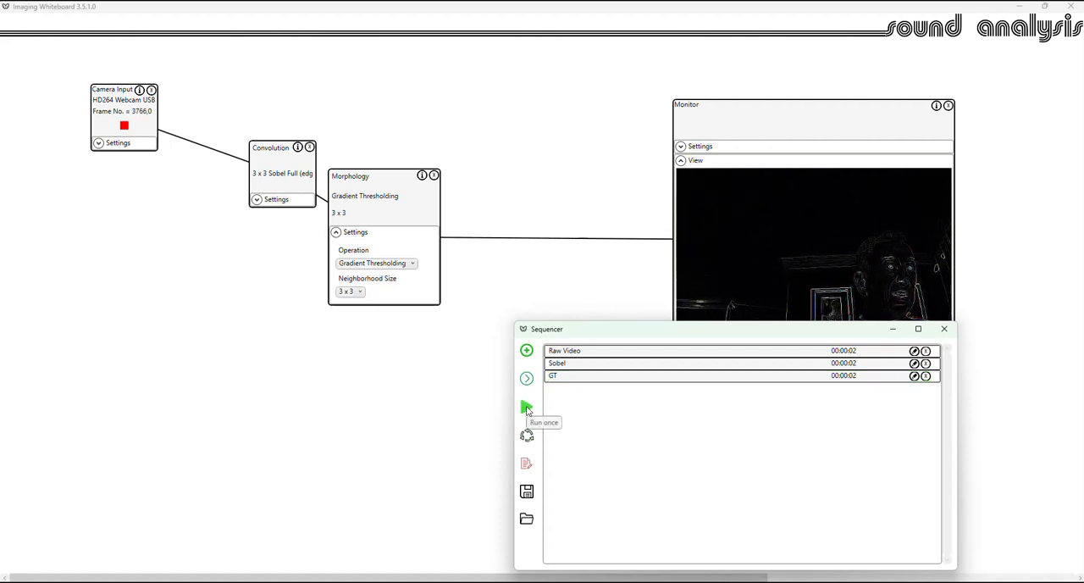
click(526, 408)
click(527, 436)
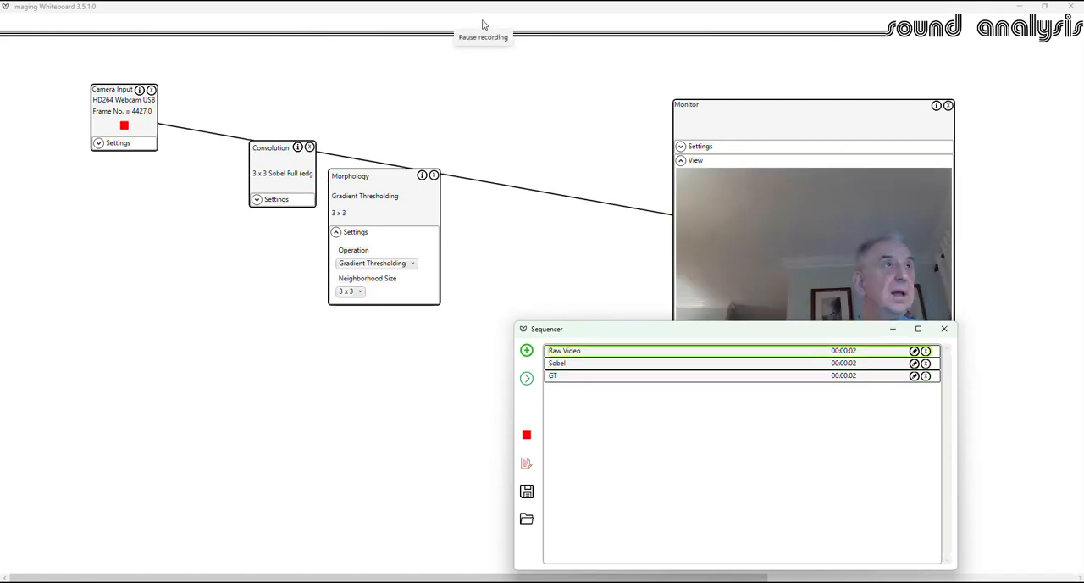
click(526, 436)
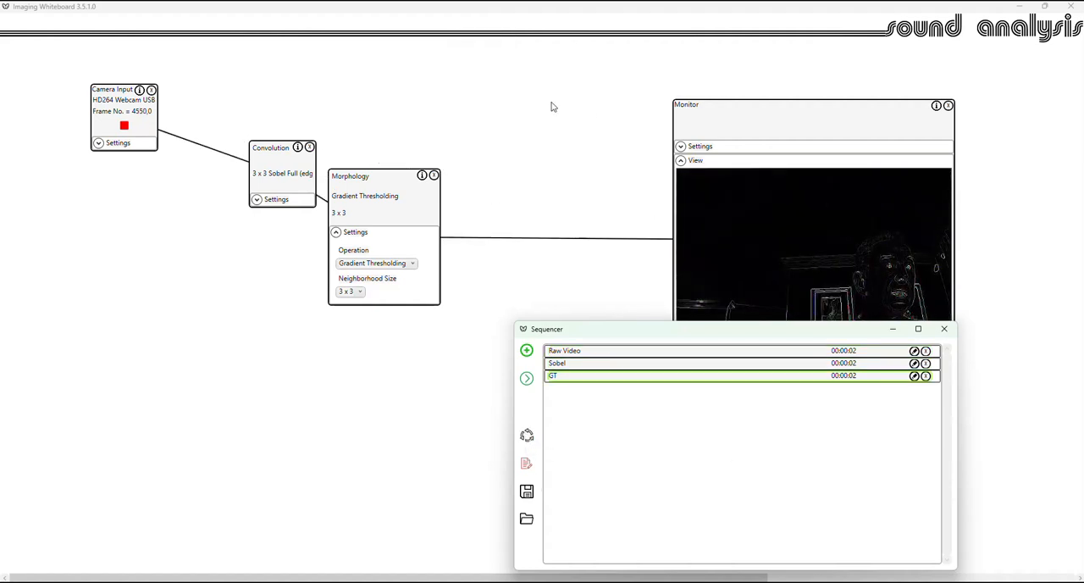